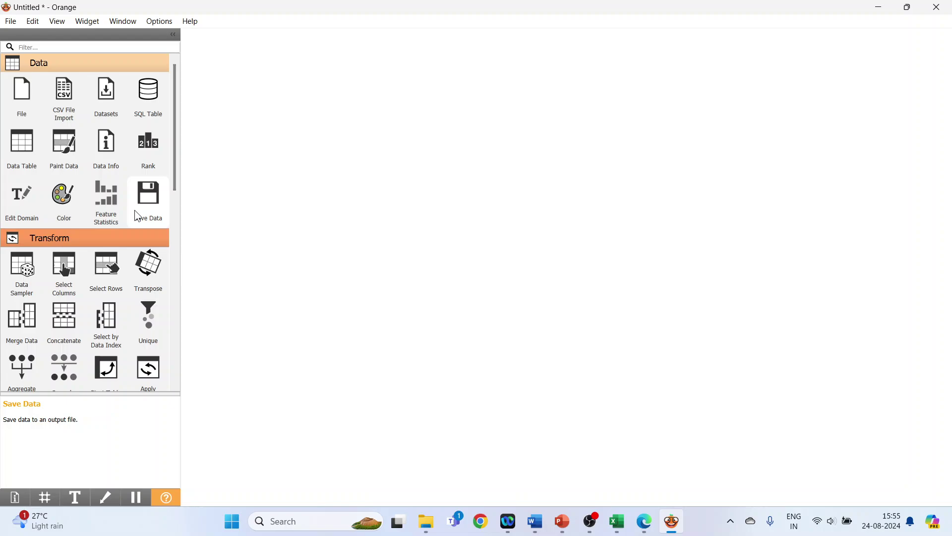
Step: Move the File widget lower on the canvas and open its settings
left_click(25, 110)
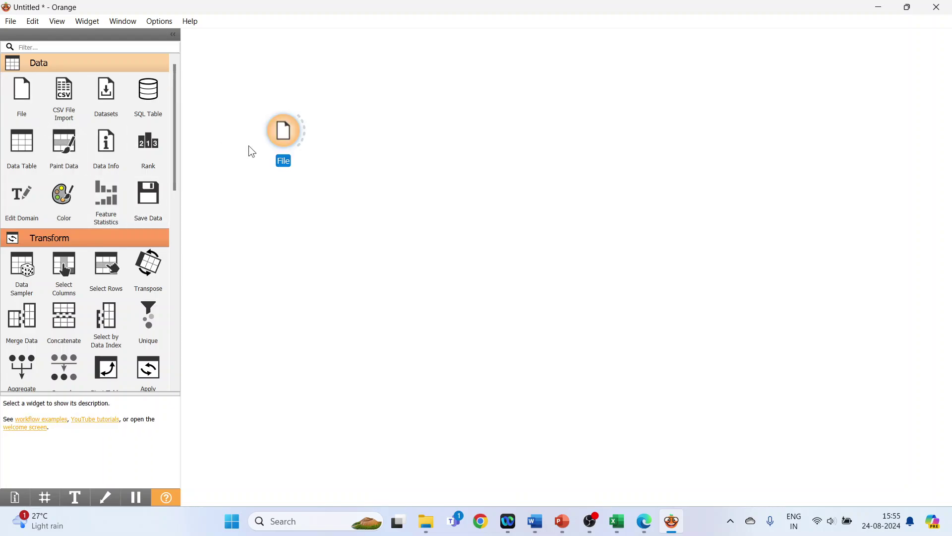
left_click_drag(281, 130, 301, 218)
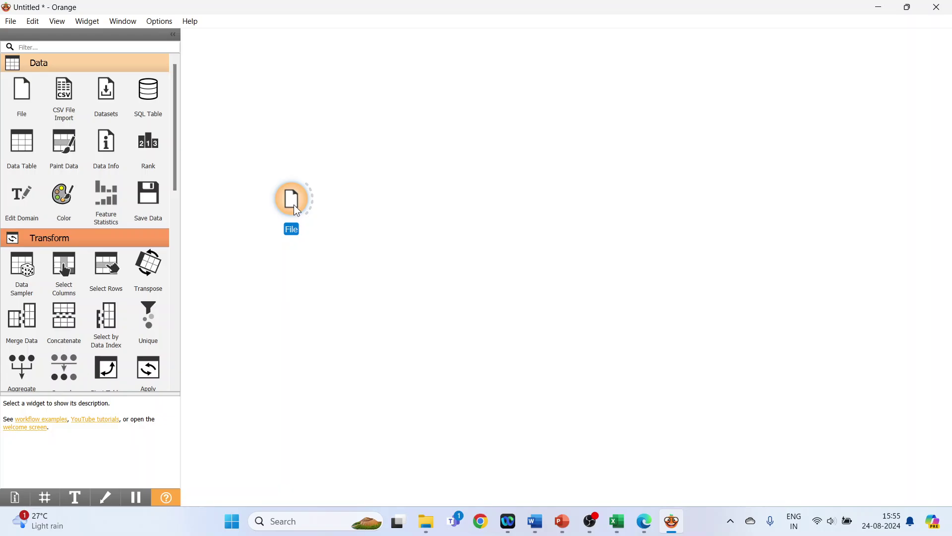
double_click(294, 207)
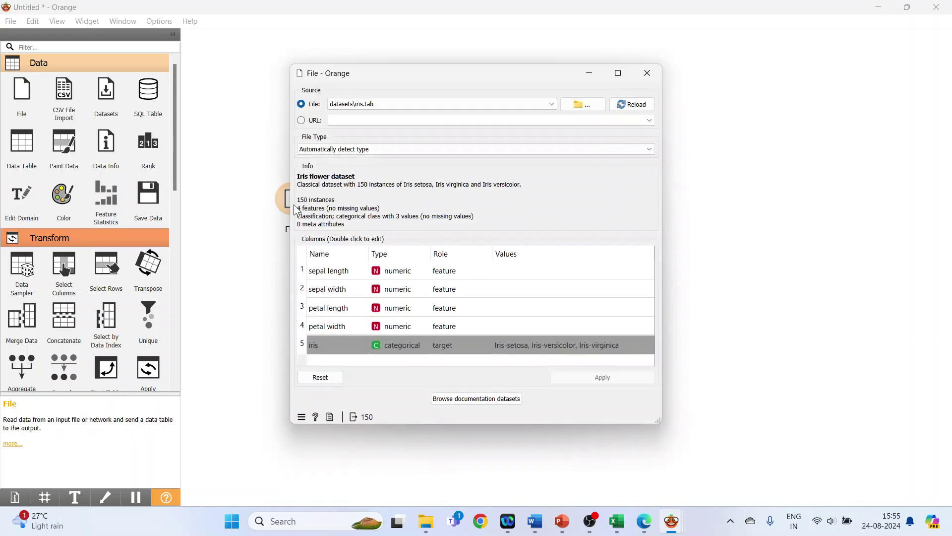
left_click(591, 105)
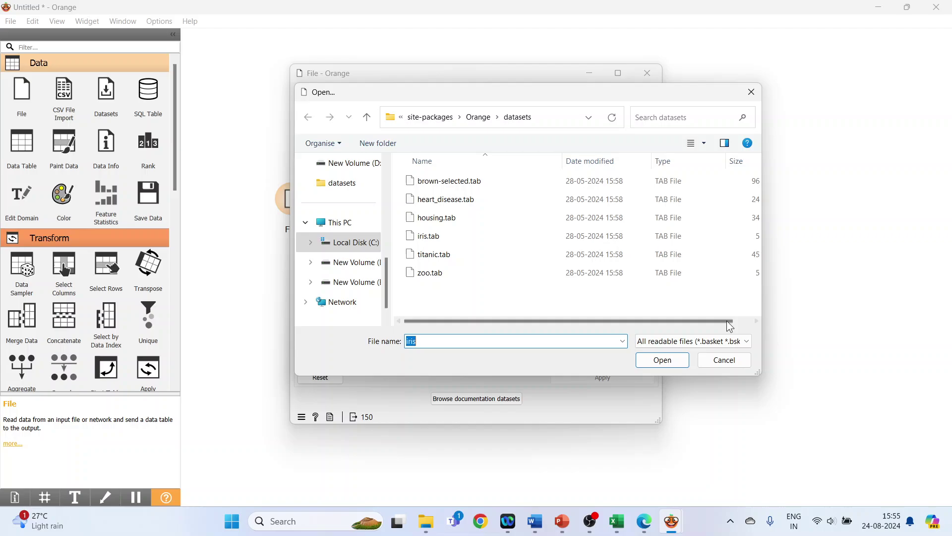
left_click(727, 361)
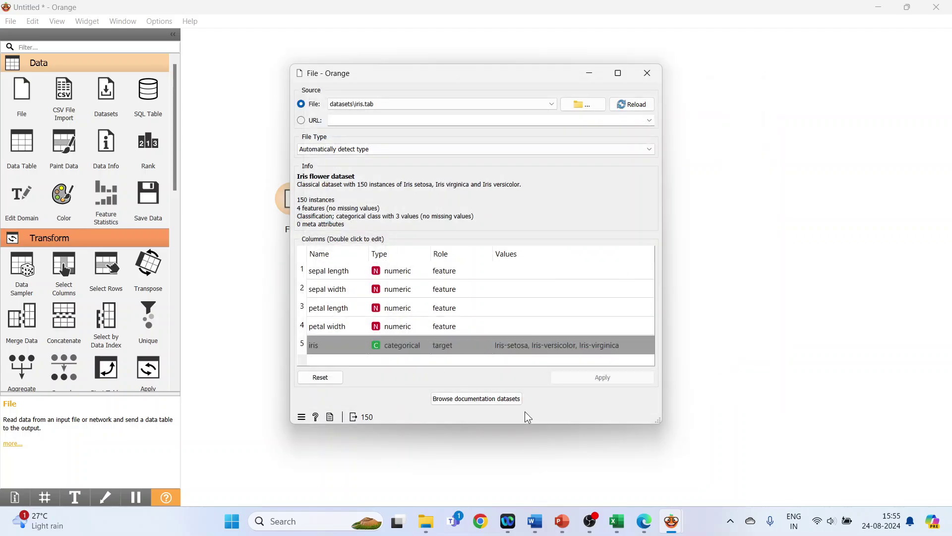
Step: Load iris.tab from Orange's datasets folder, then close the File window
left_click(496, 400)
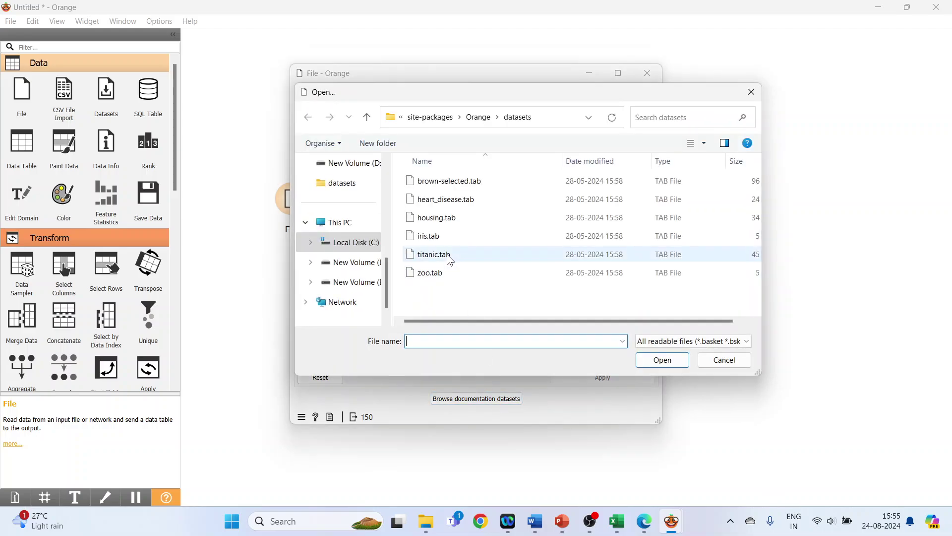
left_click(439, 239)
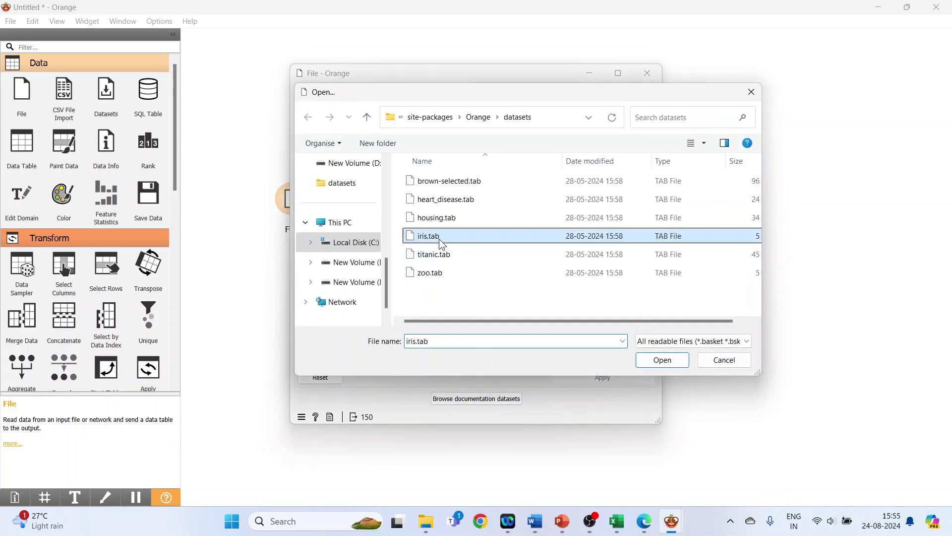
left_click(647, 358)
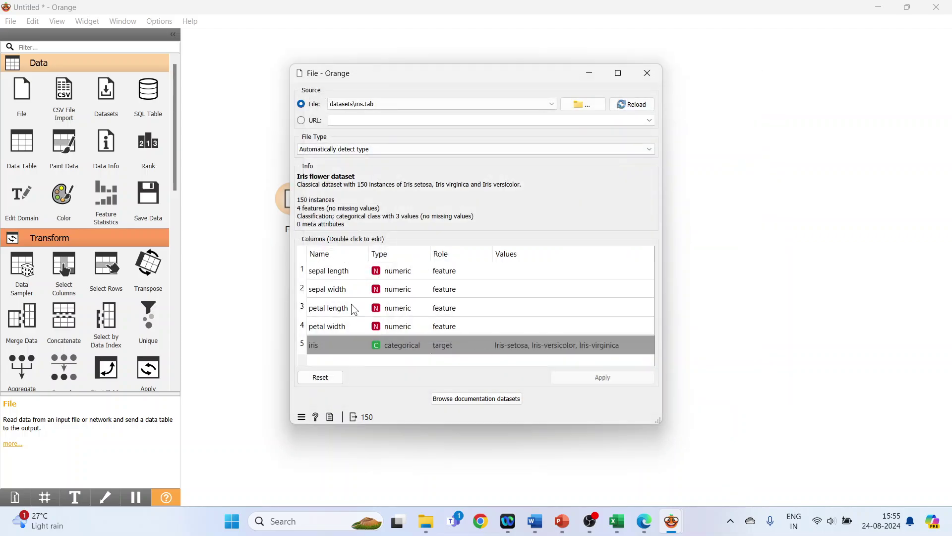
double_click(339, 271)
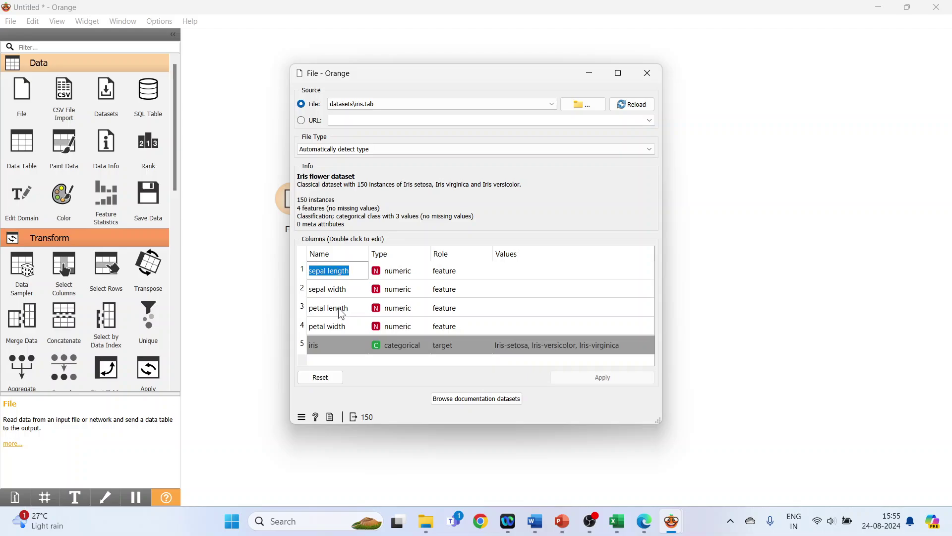
left_click(649, 73)
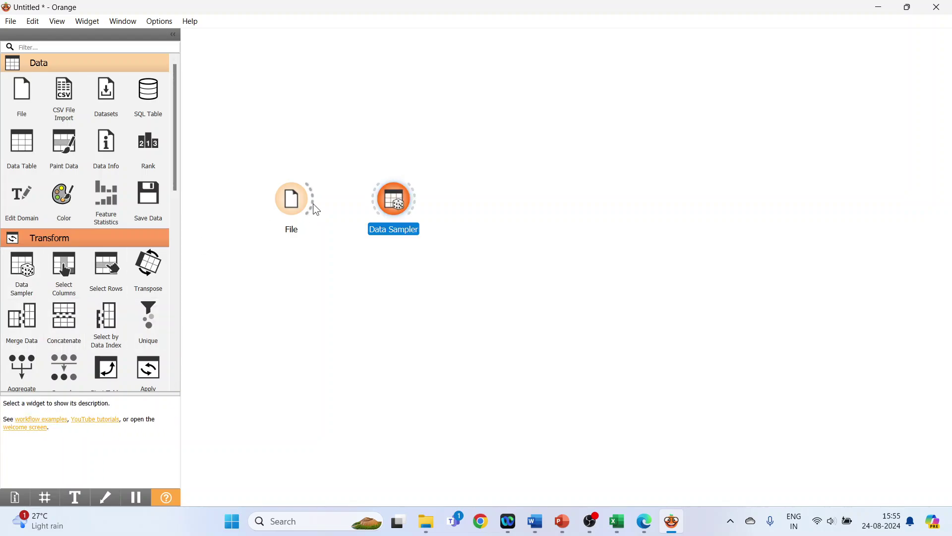
Step: Link File's output to the Data Sampler and set its fixed proportion to 100%
left_click_drag(314, 203, 370, 203)
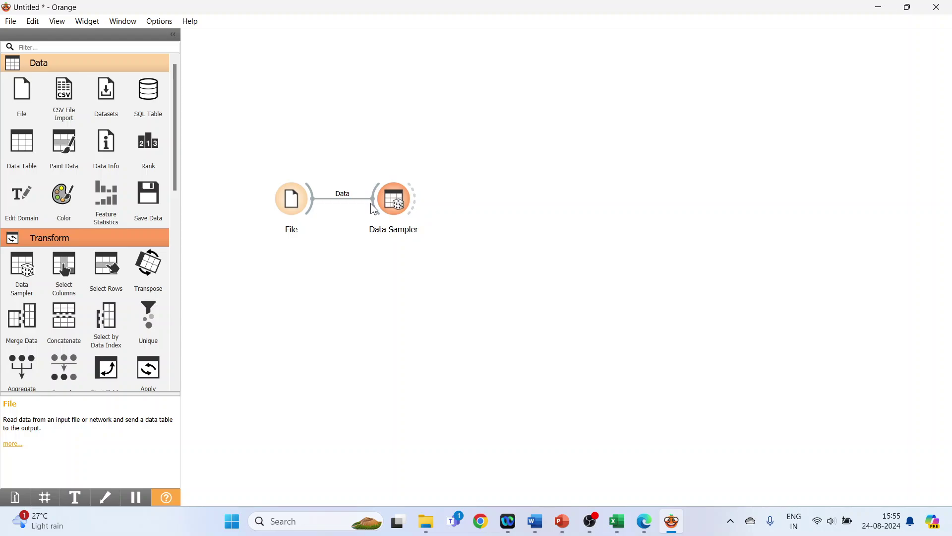
double_click(398, 205)
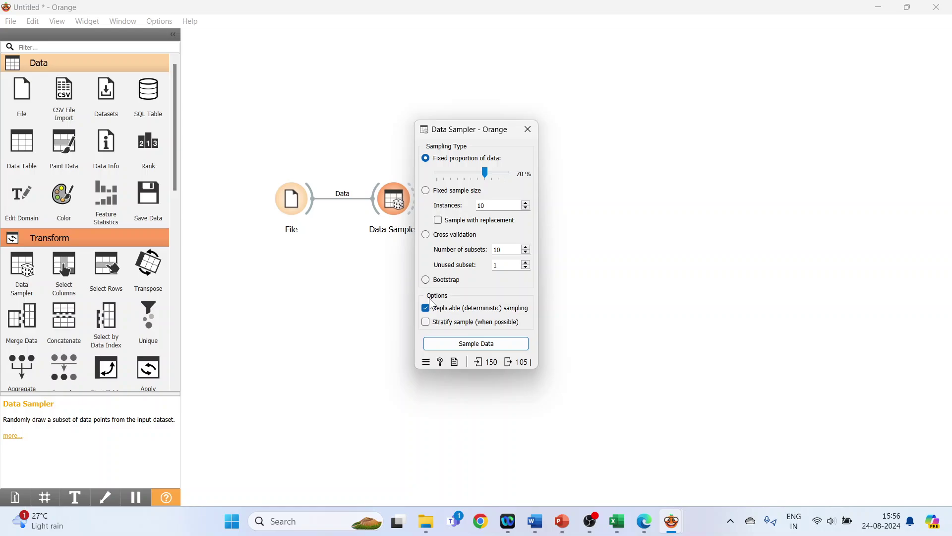
key("End")
Step: Add two Data Table widgets, one upper right and Data Table (1) below it
left_click(528, 129)
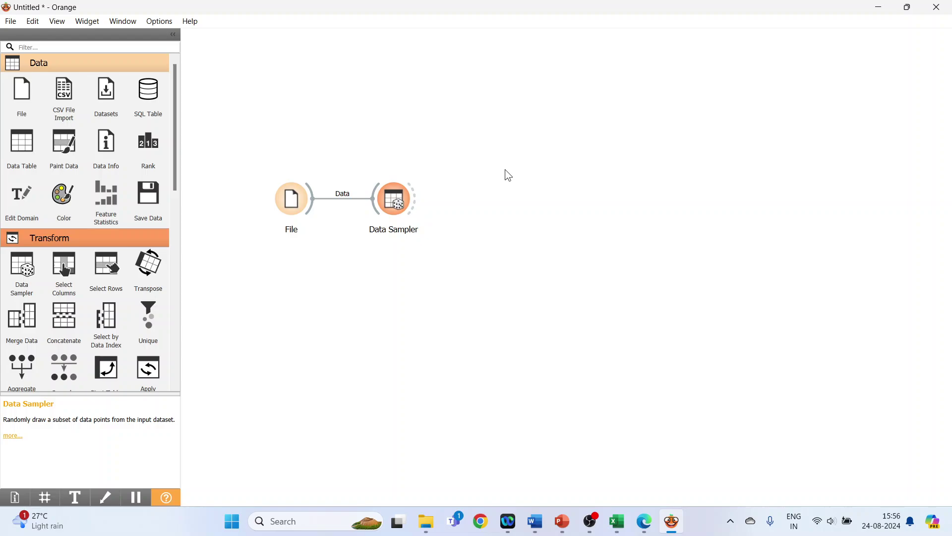
left_click(24, 148)
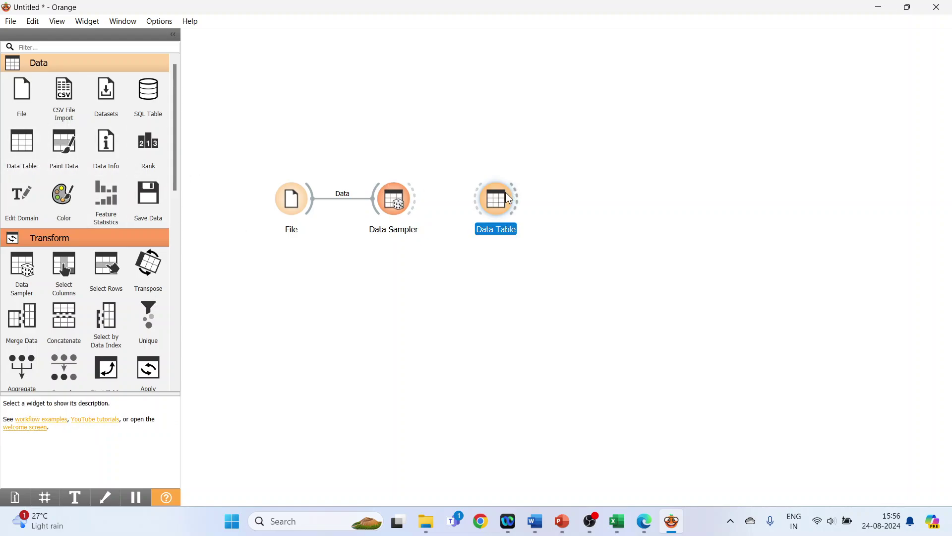
left_click_drag(509, 199, 537, 127)
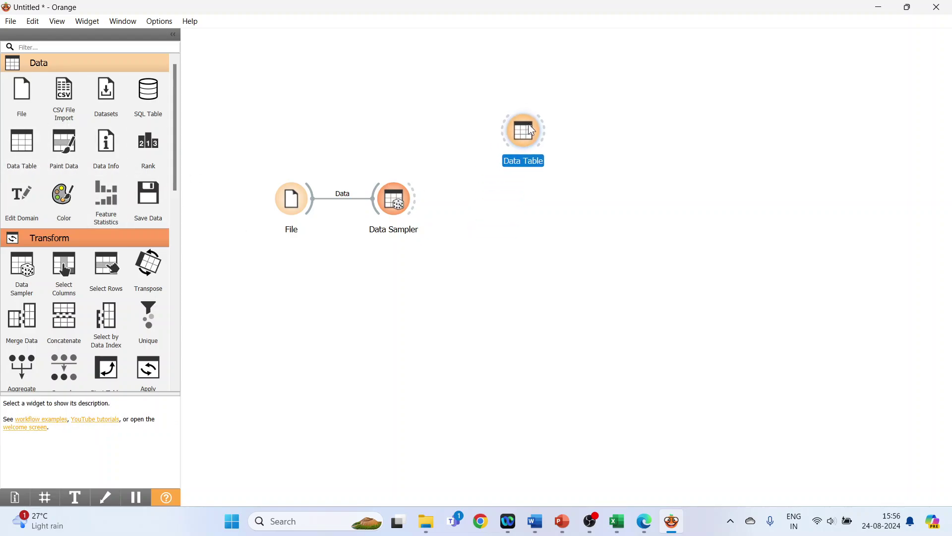
left_click(31, 171)
left_click_drag(631, 138, 585, 243)
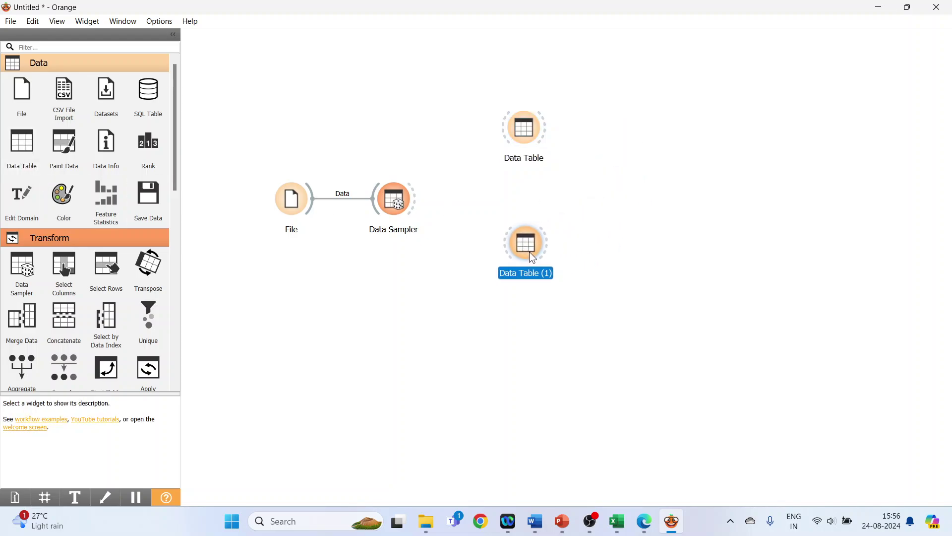
Step: Link the Data Sampler's output to Data Table and Data Table (1)
left_click_drag(415, 199, 502, 130)
left_click_drag(413, 211, 506, 243)
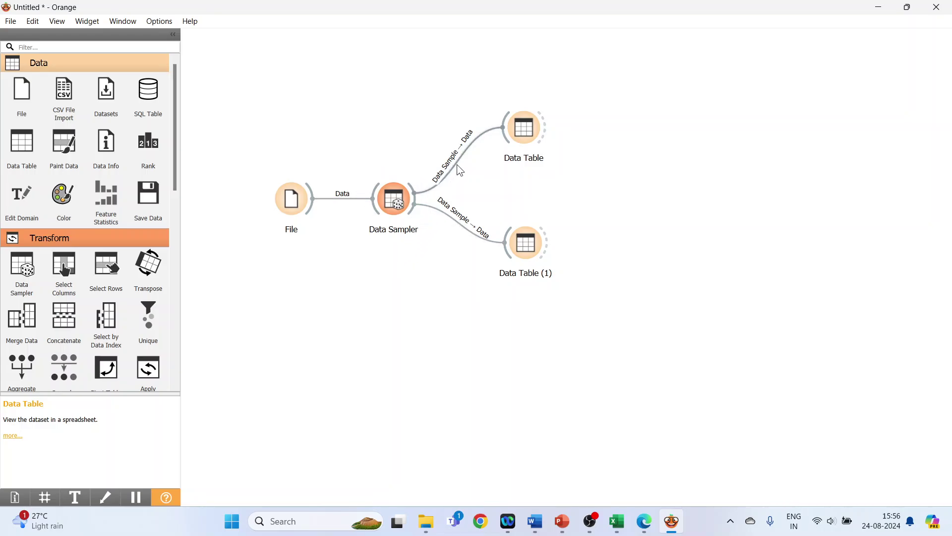
left_click(530, 139)
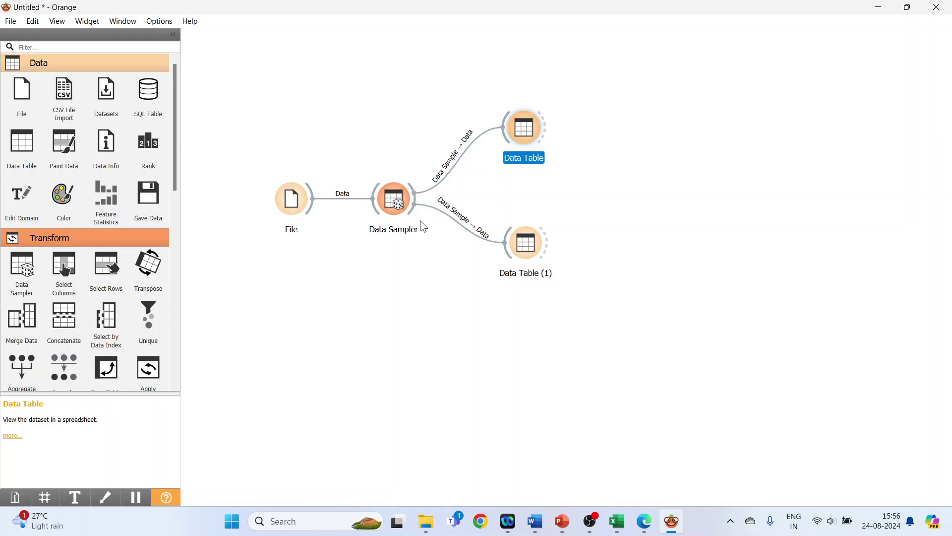
Step: Rename the upper Data Table widget to 'In Sample'
left_click(400, 205)
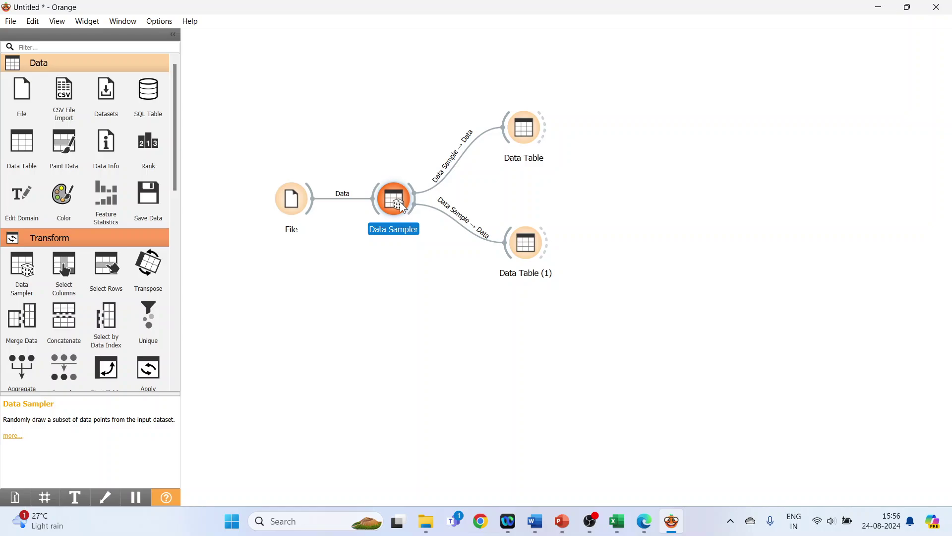
left_click(528, 256)
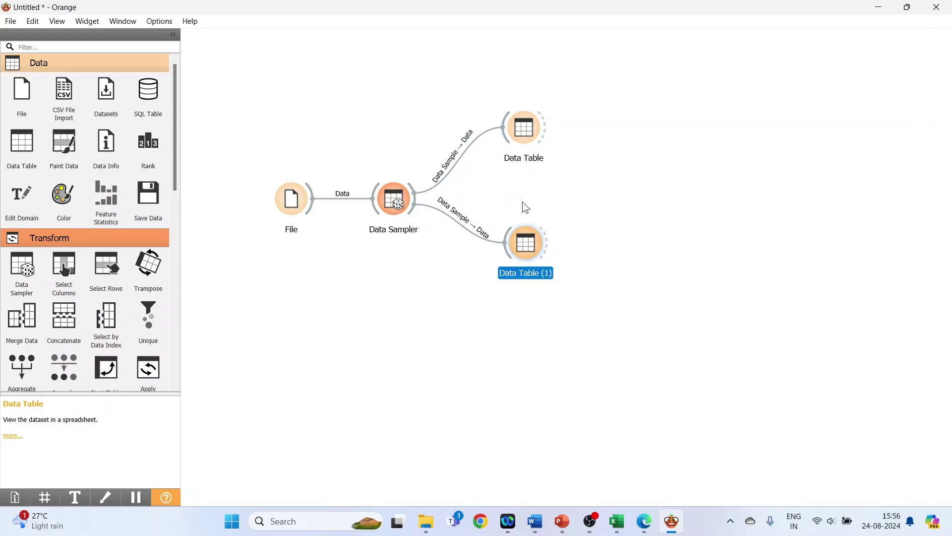
left_click(527, 139)
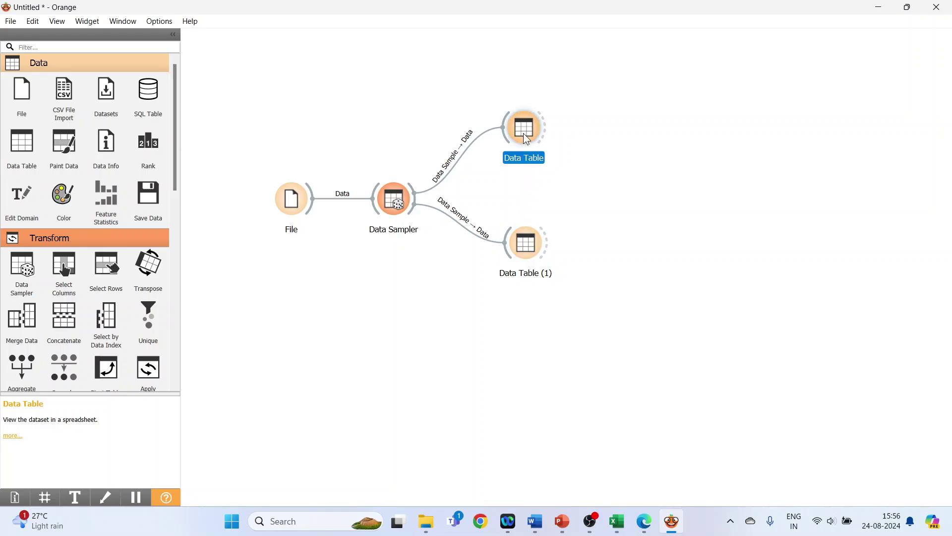
left_click(532, 250)
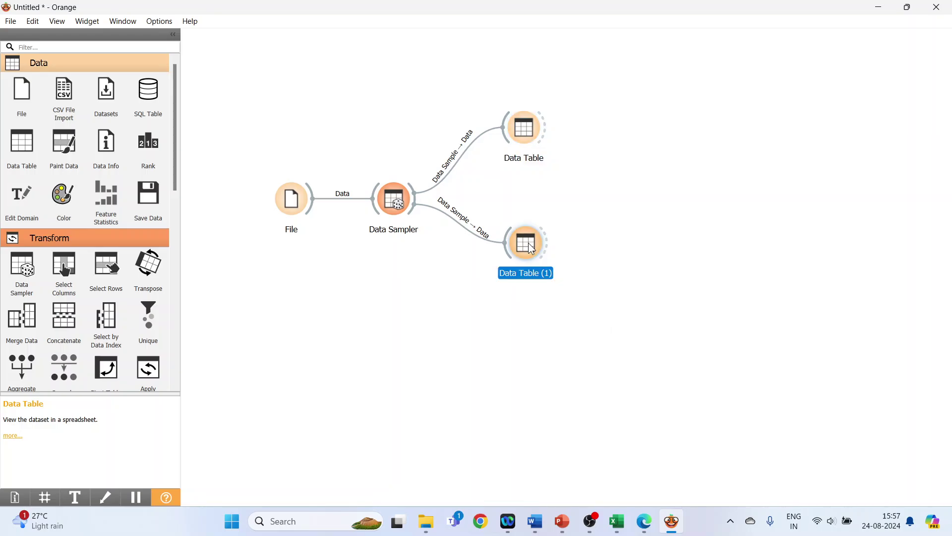
left_click(525, 131)
right_click(526, 131)
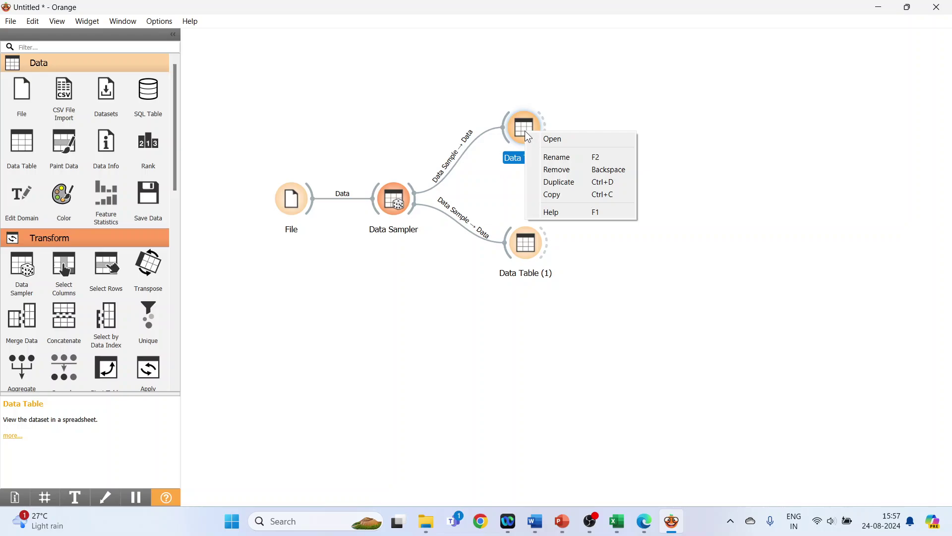
left_click(560, 157)
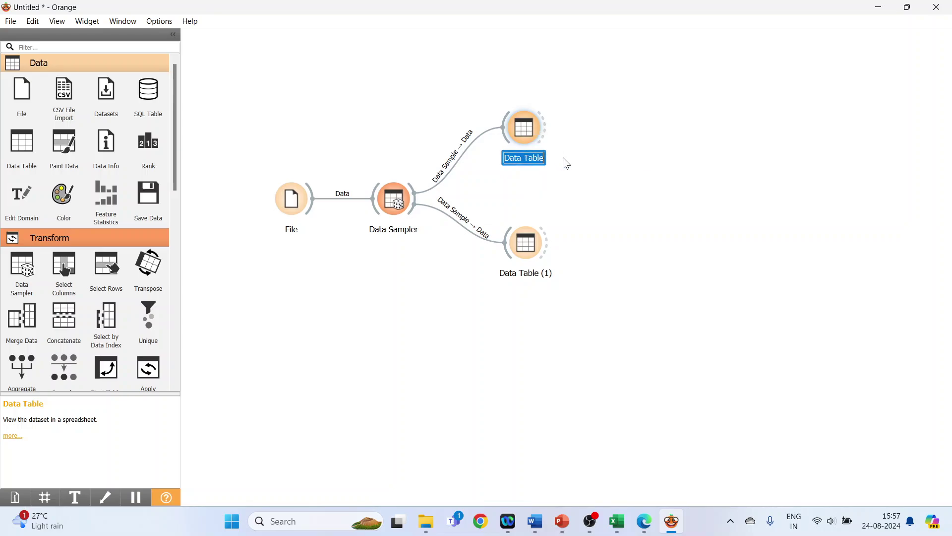
key("BackSpace")
type("In Sample")
key("Return")
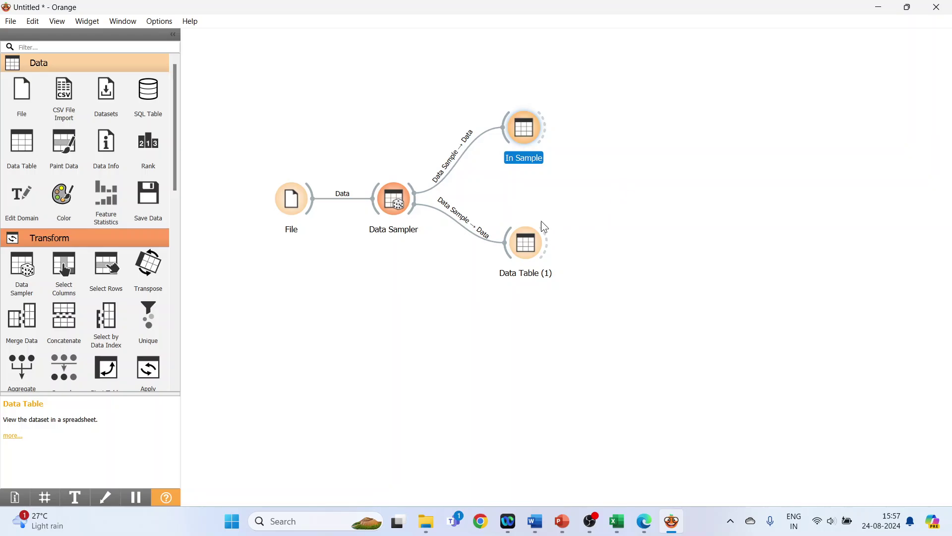
Step: Rename Data Table (1) to 'Out Sample'
right_click(527, 239)
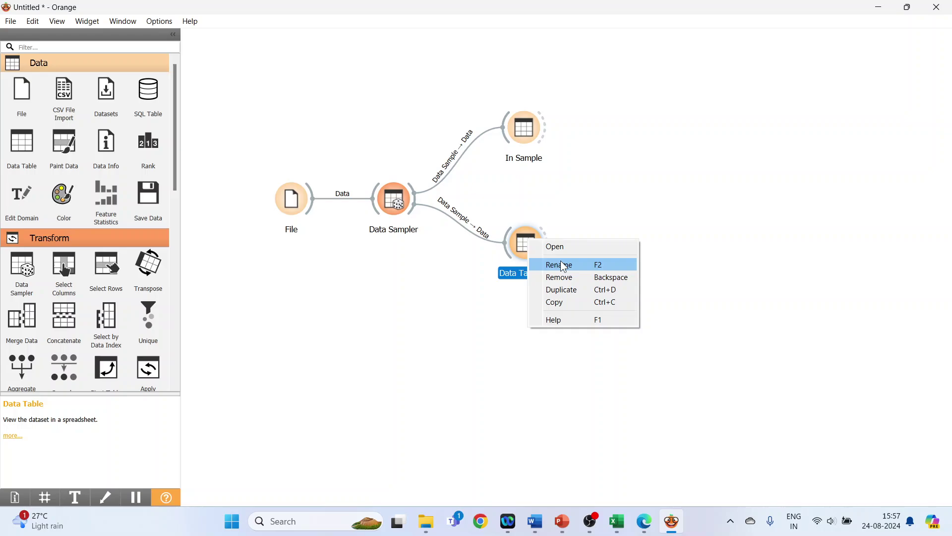
left_click(559, 265)
type("Out")
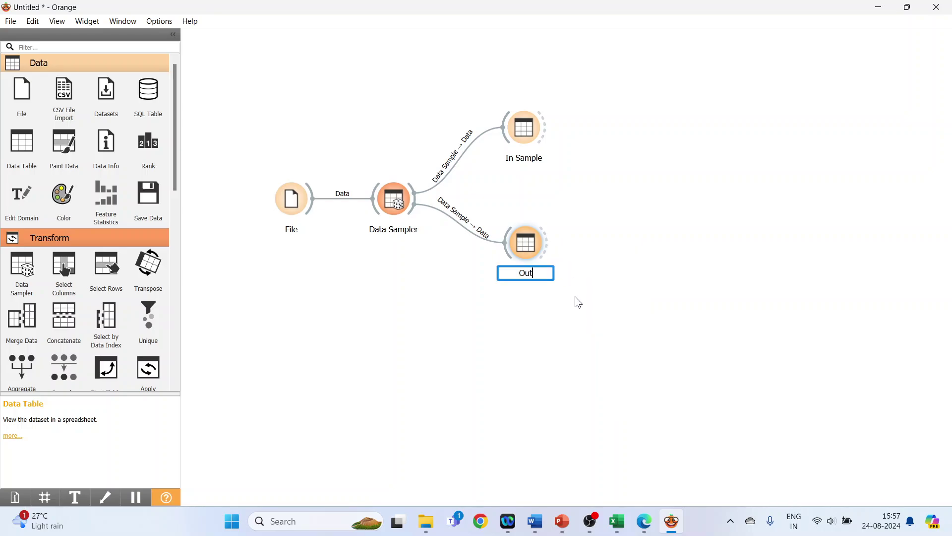
type(" Sample")
left_click(579, 295)
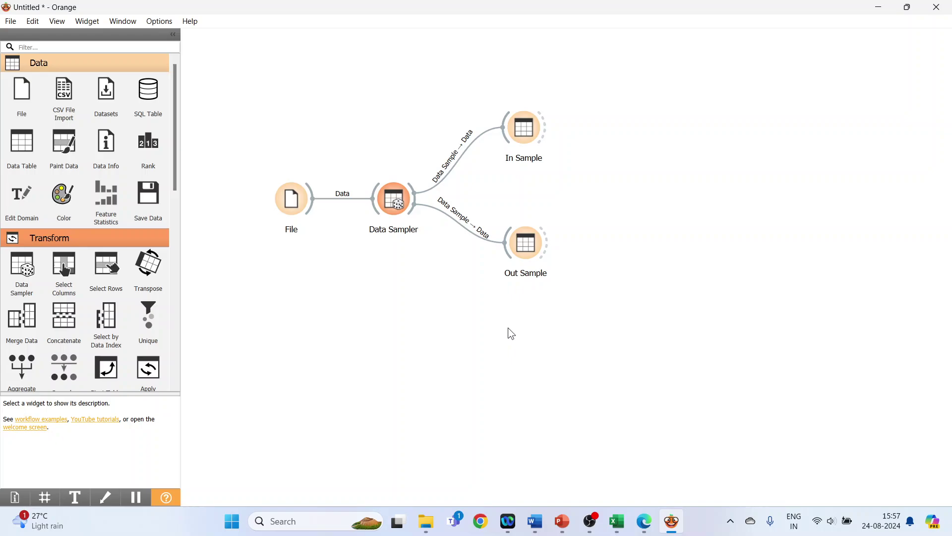
double_click(532, 135)
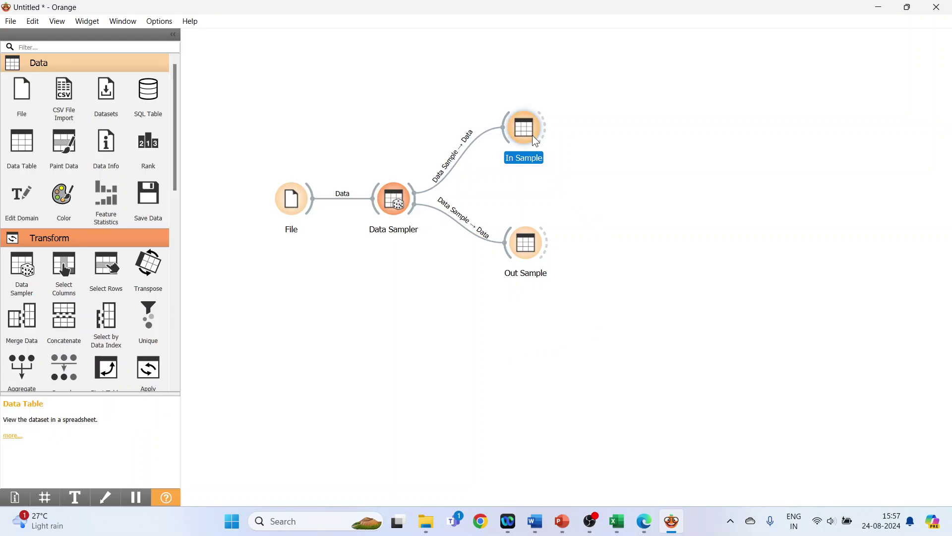
left_click_drag(943, 127, 943, 471)
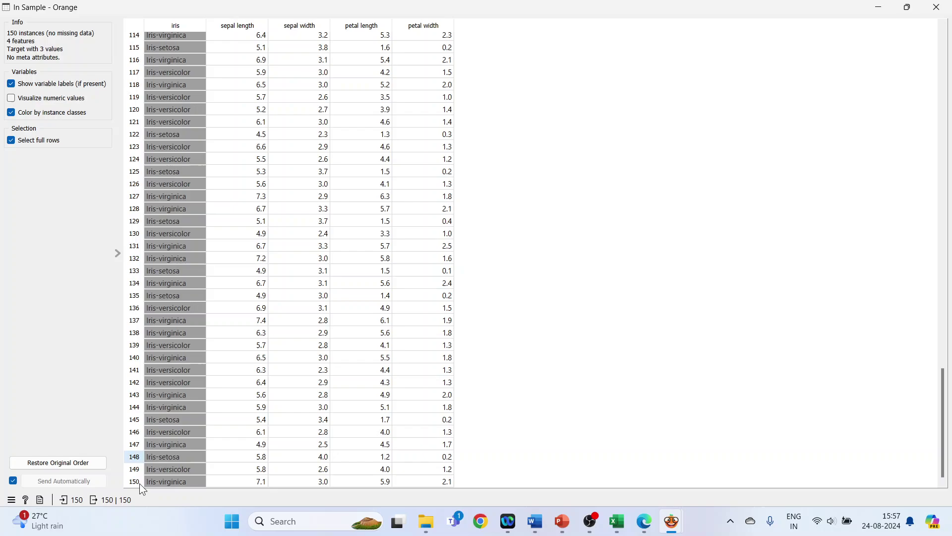
left_click(937, 7)
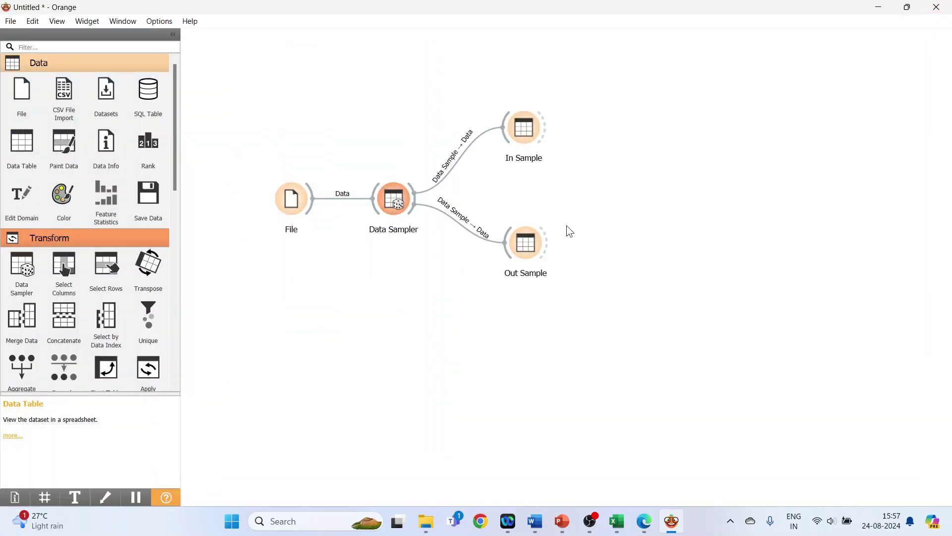
double_click(529, 249)
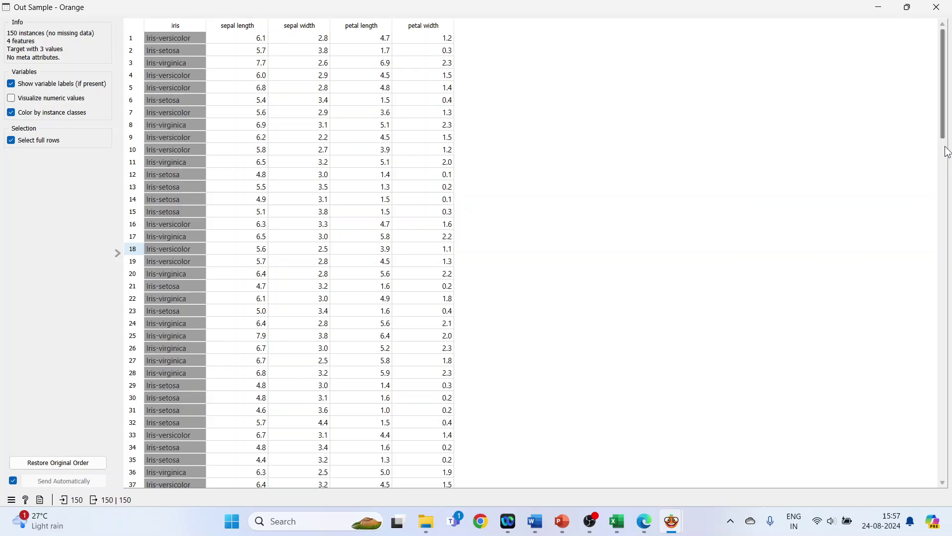
left_click_drag(944, 135, 944, 471)
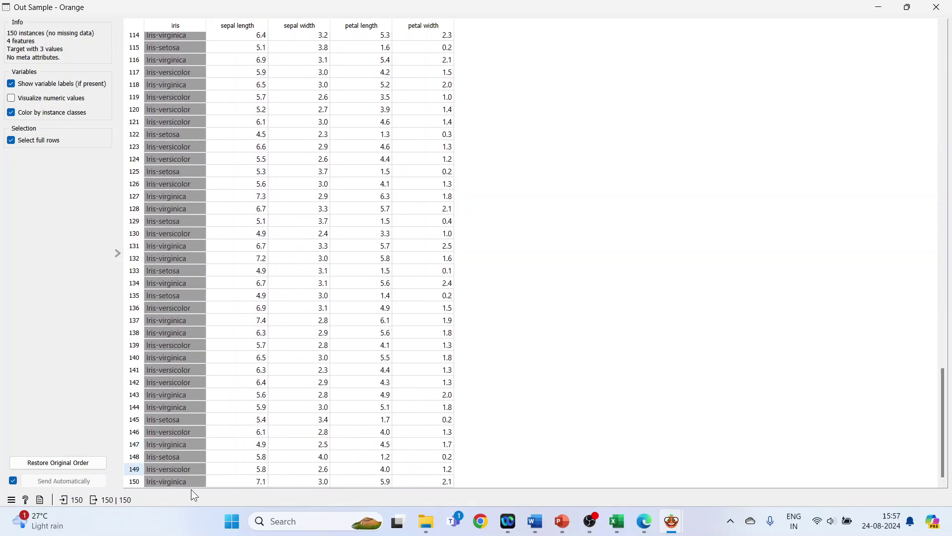
left_click(936, 6)
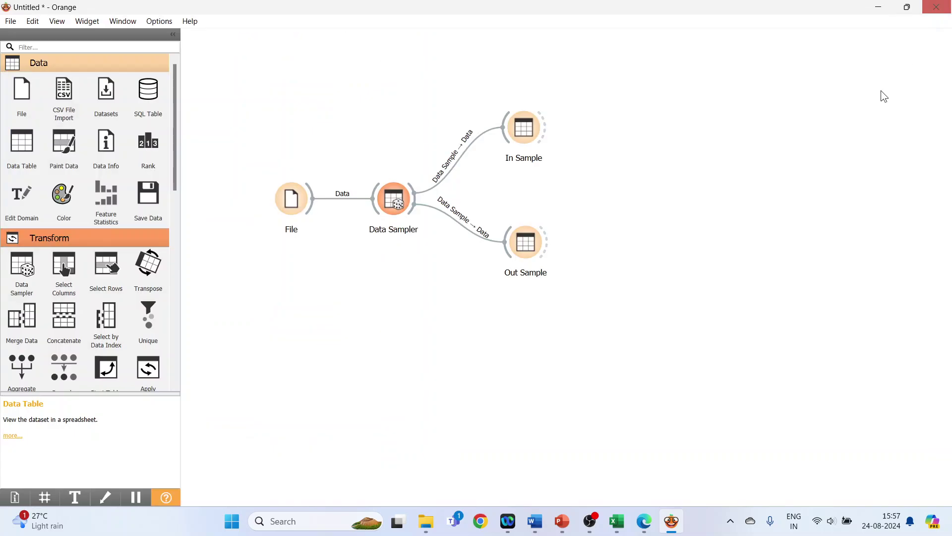
Step: Lower the Data Sampler's fixed proportion to 70% and preview its input and output data
double_click(392, 202)
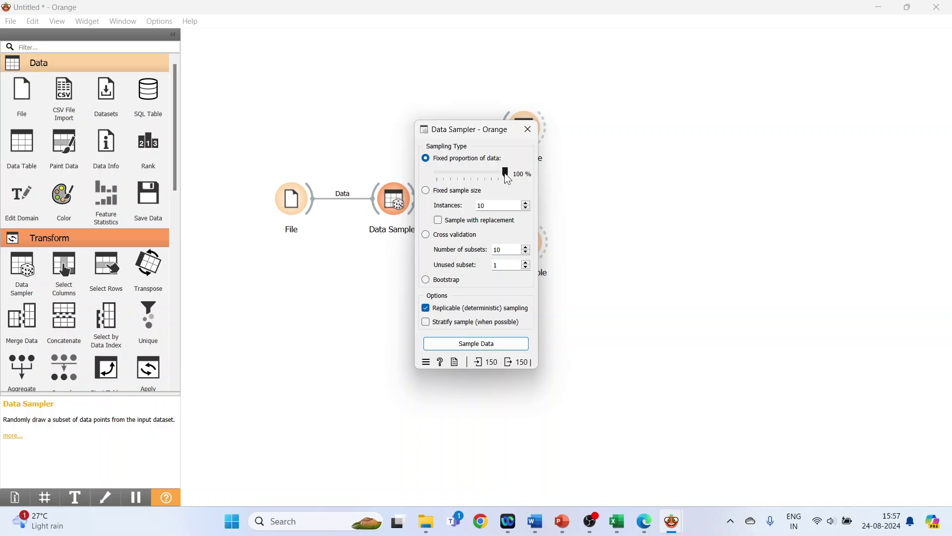
left_click_drag(505, 175, 504, 175)
left_click(490, 364)
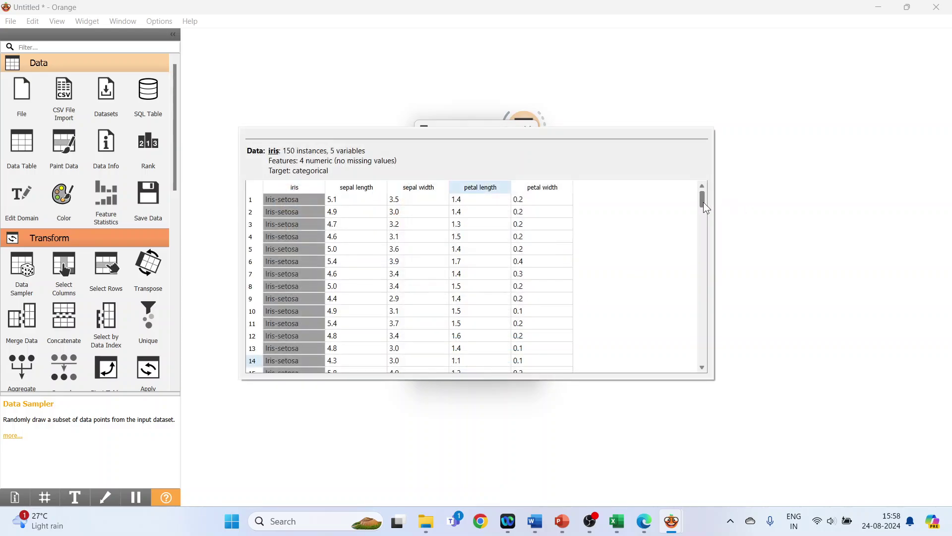
left_click_drag(703, 201, 698, 362)
left_click(778, 287)
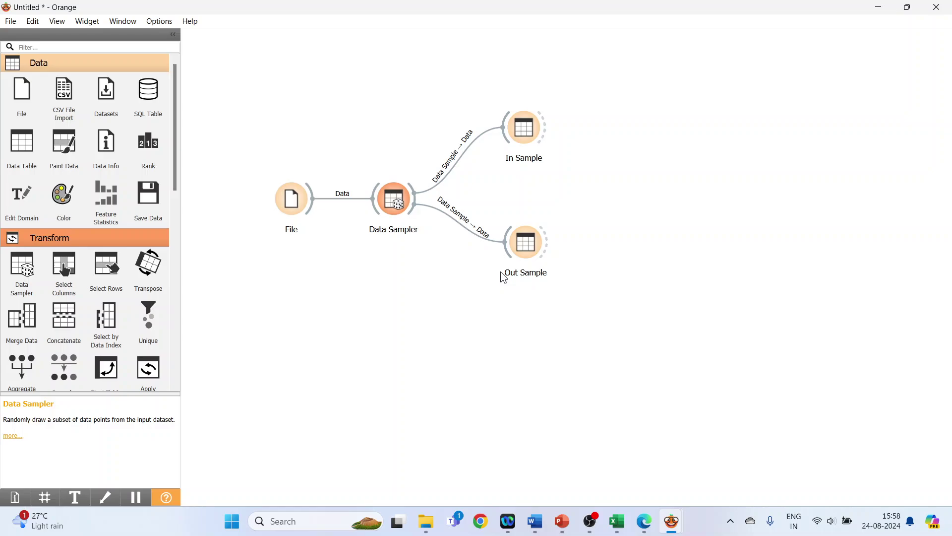
double_click(405, 211)
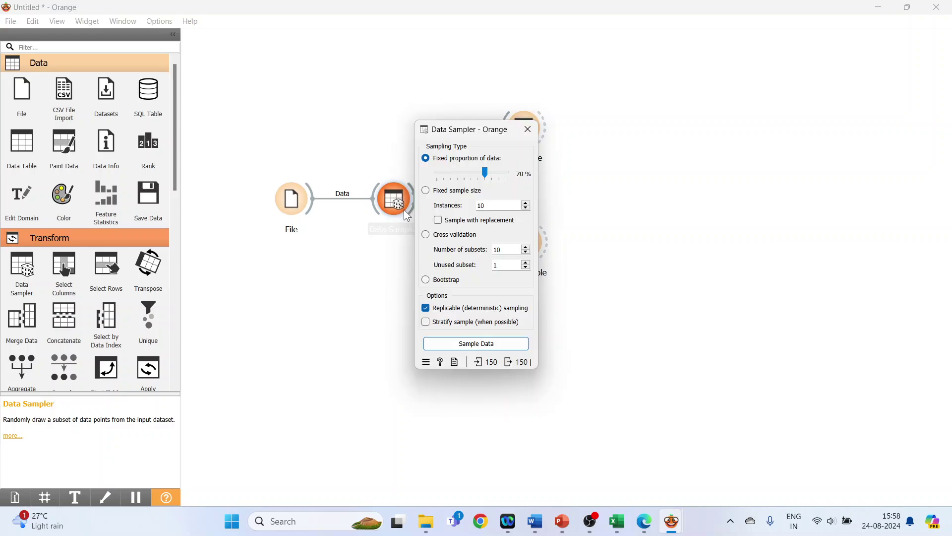
left_click(514, 363)
Step: Apply the 70% sample and confirm In Sample lists 105 of the 150 rows
left_click(762, 182)
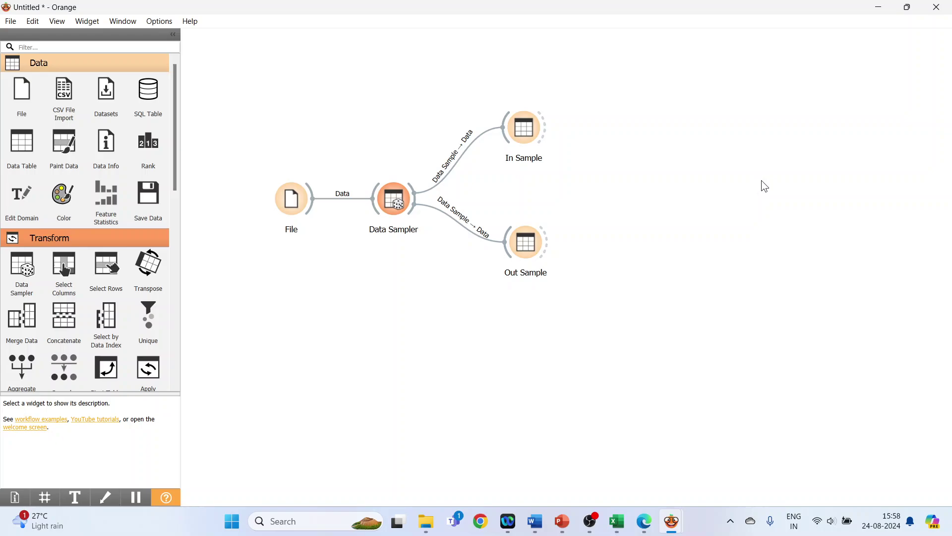
double_click(391, 207)
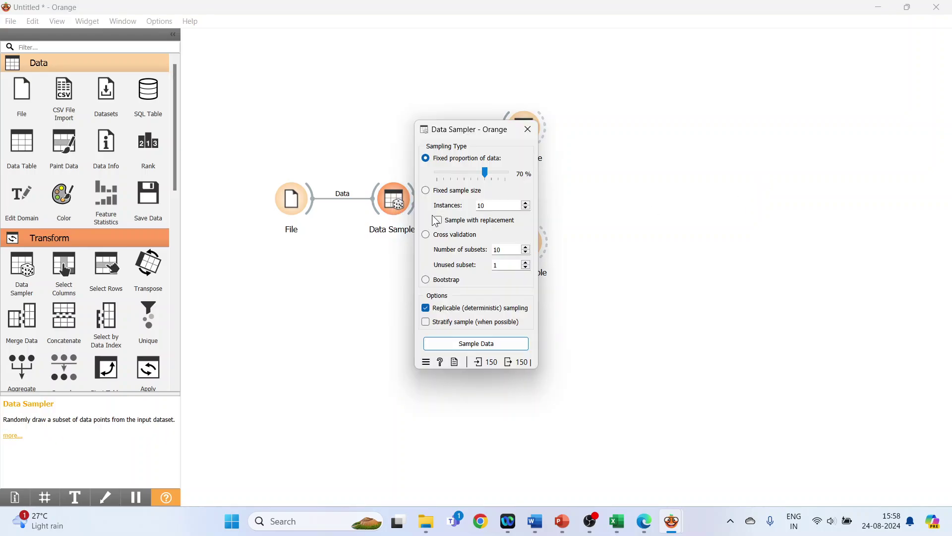
left_click(478, 345)
left_click(653, 320)
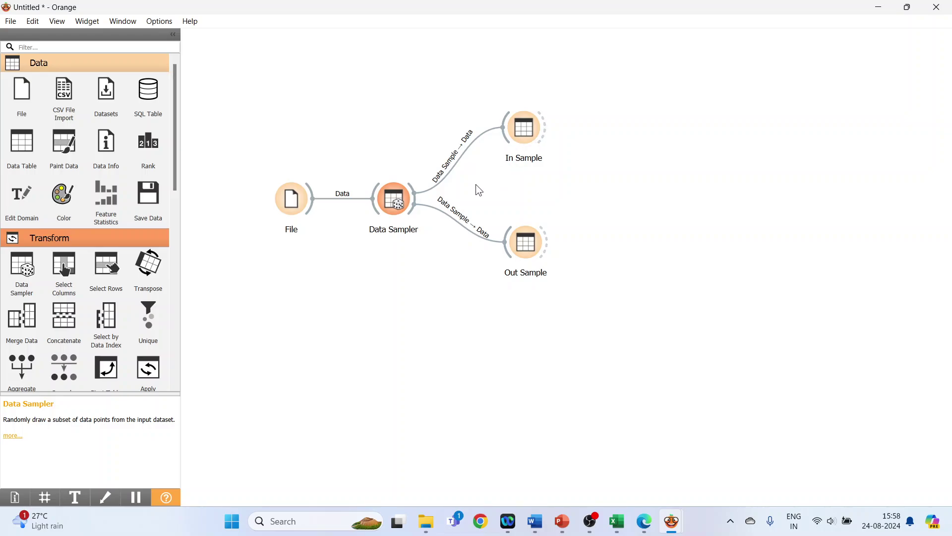
double_click(528, 129)
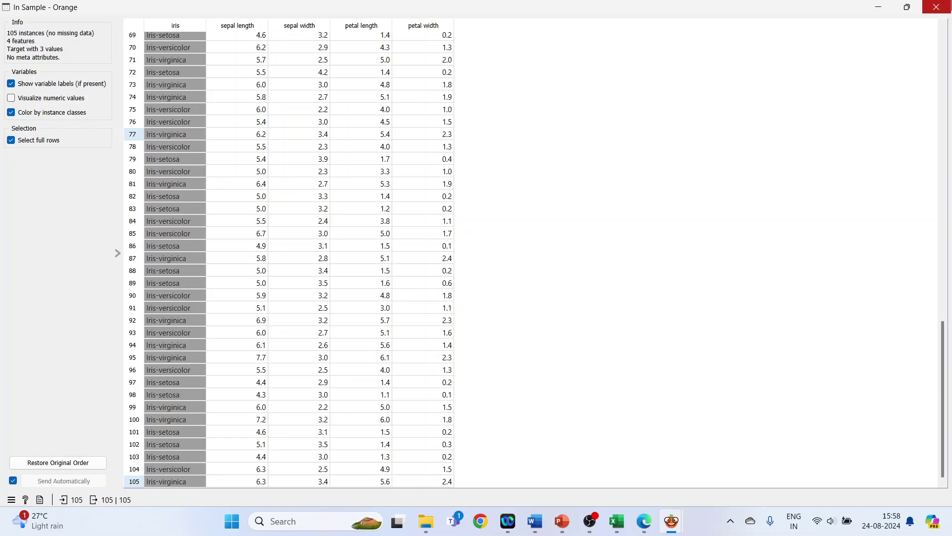
left_click(941, 11)
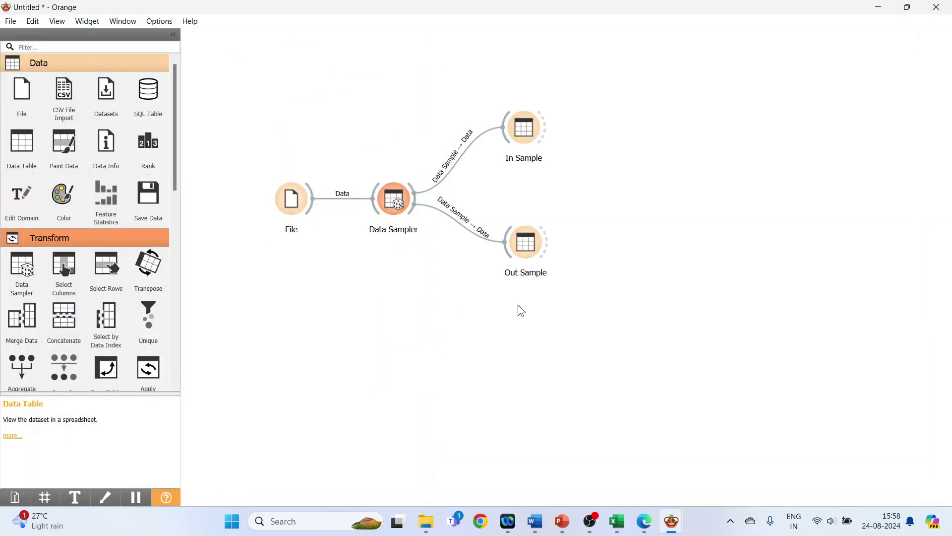
left_click(520, 248)
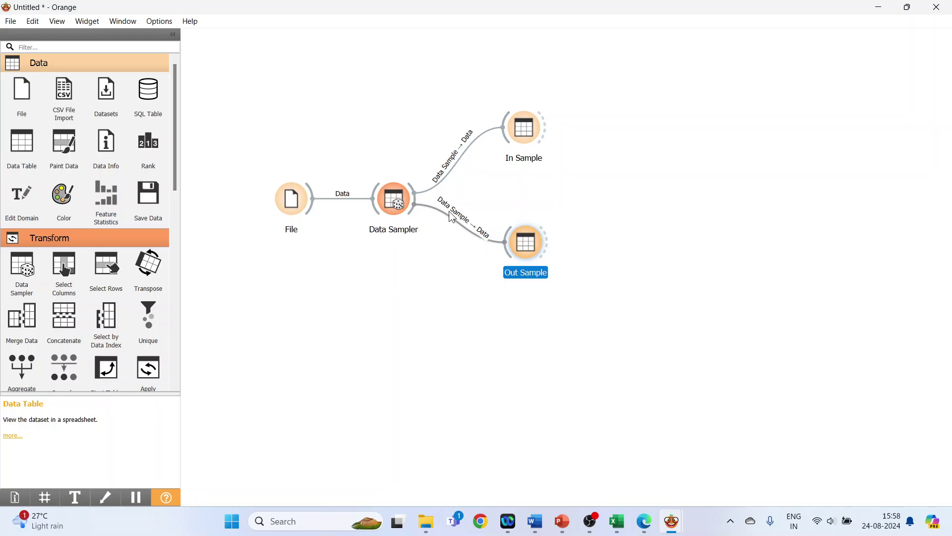
Step: In Edit Links, route Data Sampler's Remaining Data into Out Sample's Data input
double_click(470, 228)
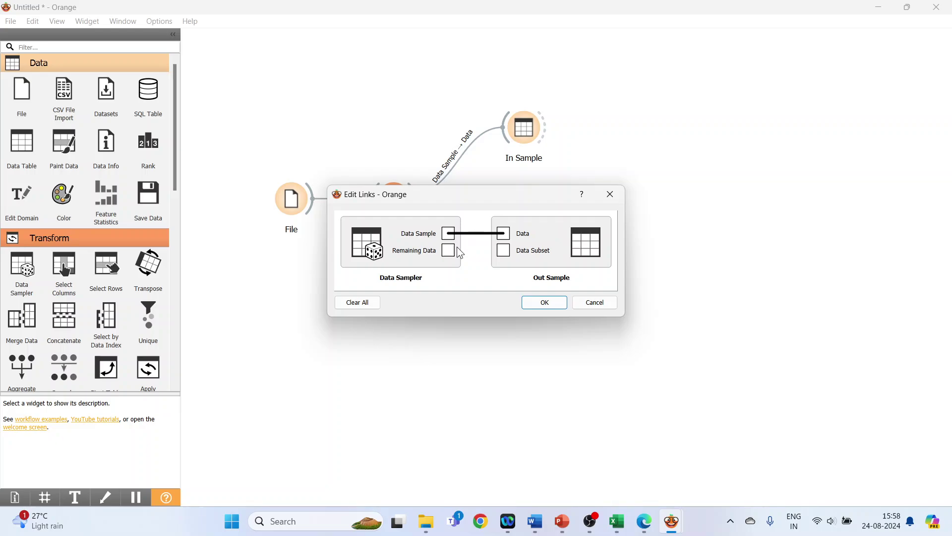
left_click_drag(450, 251, 506, 243)
left_click(547, 304)
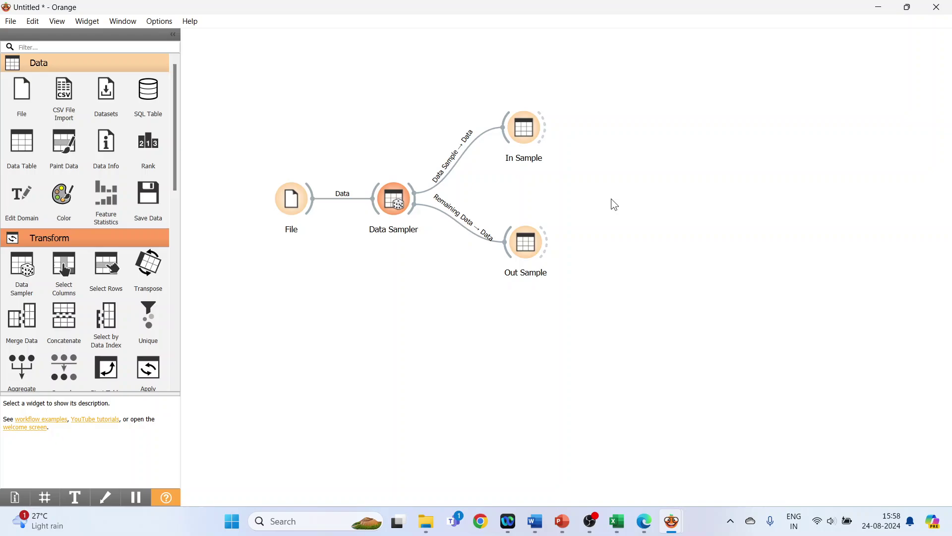
double_click(397, 210)
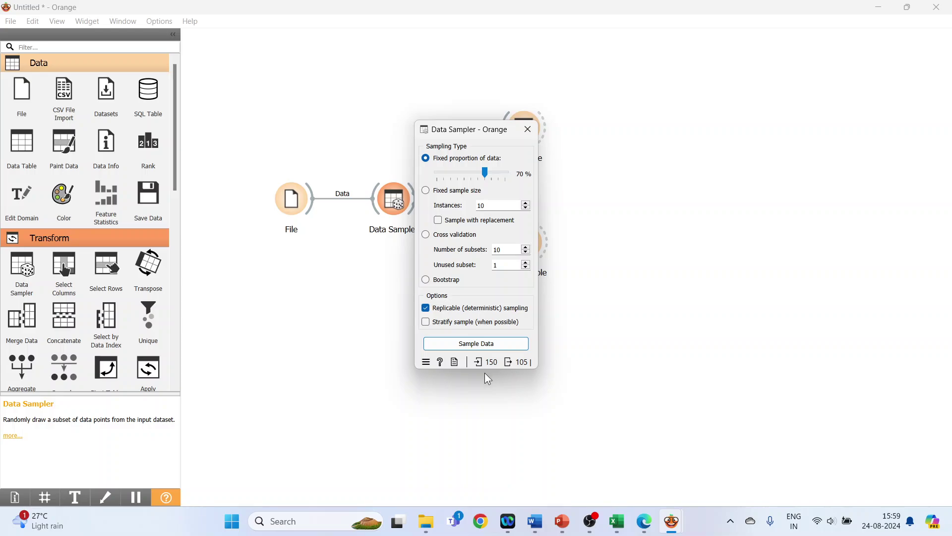
mouse_move(492, 366)
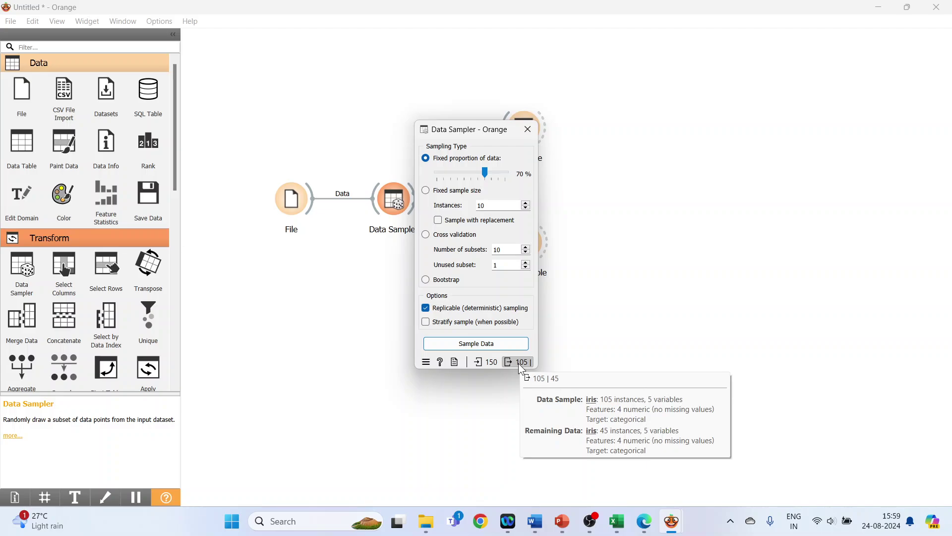
left_click(624, 323)
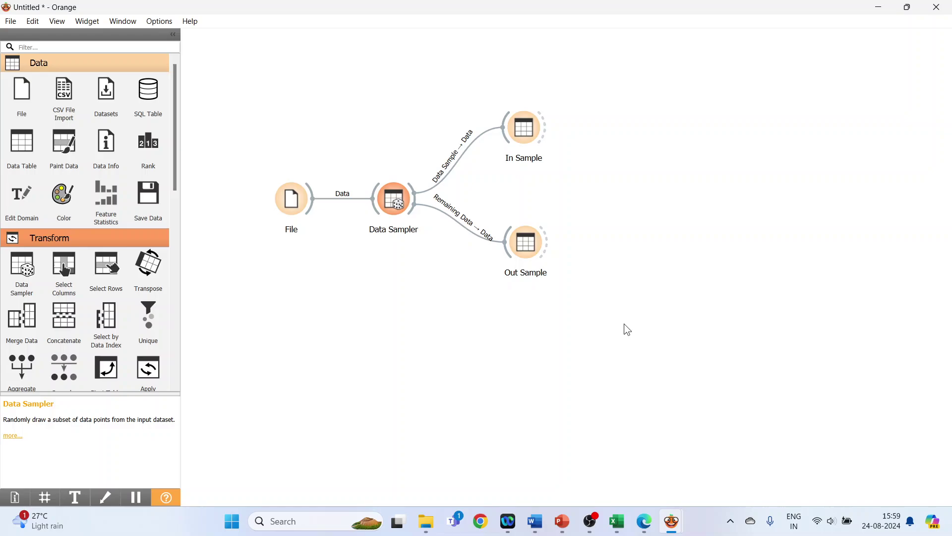
double_click(537, 251)
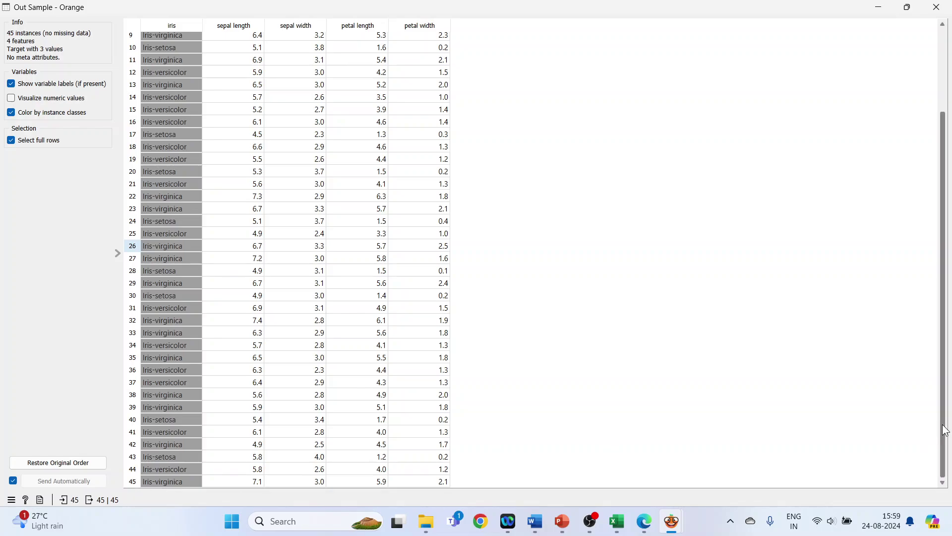
left_click(936, 7)
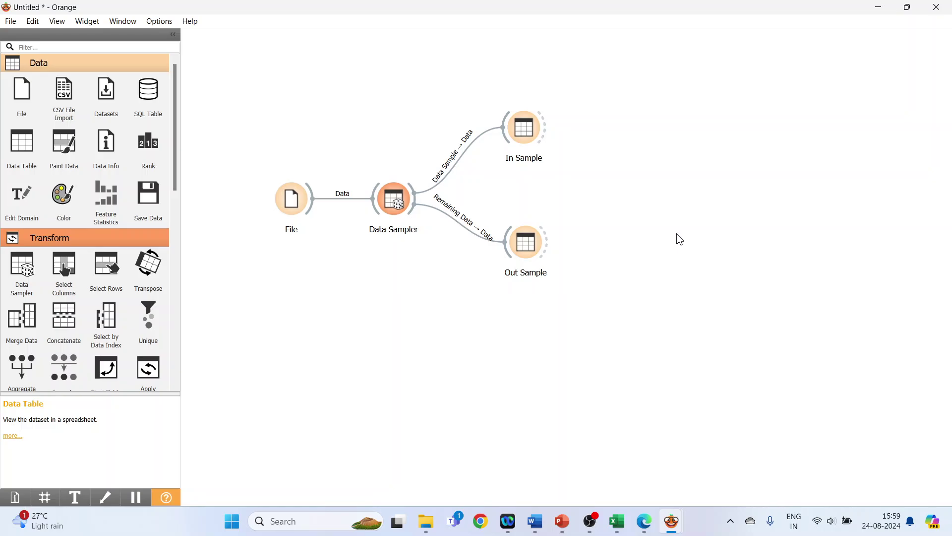
Step: Switch the Data Sampler to a fixed sample size of 10 instances and resample
double_click(395, 210)
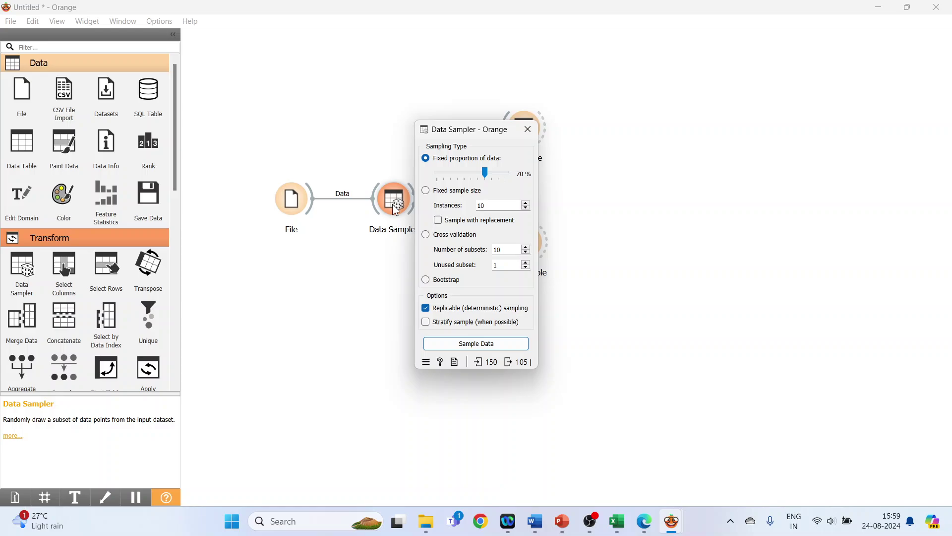
left_click(427, 192)
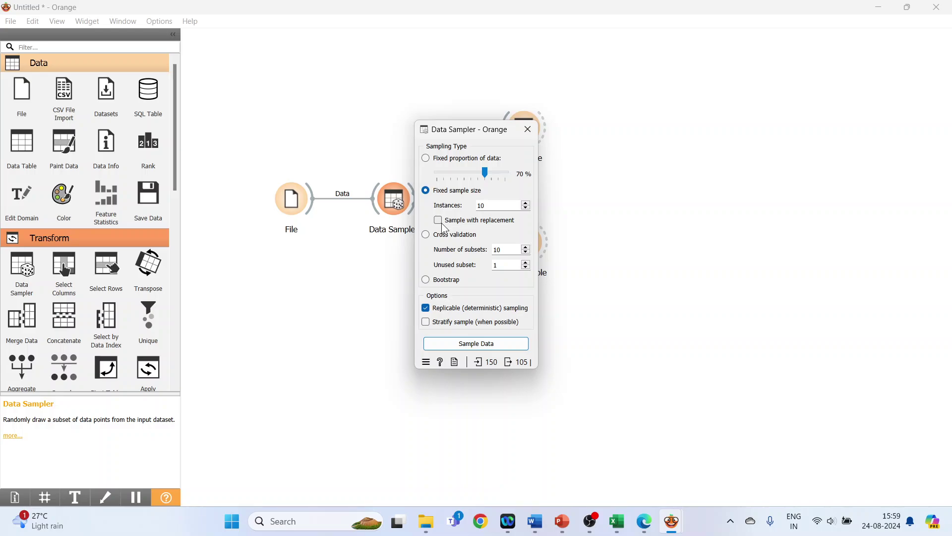
left_click(488, 348)
mouse_move(515, 367)
left_click(662, 305)
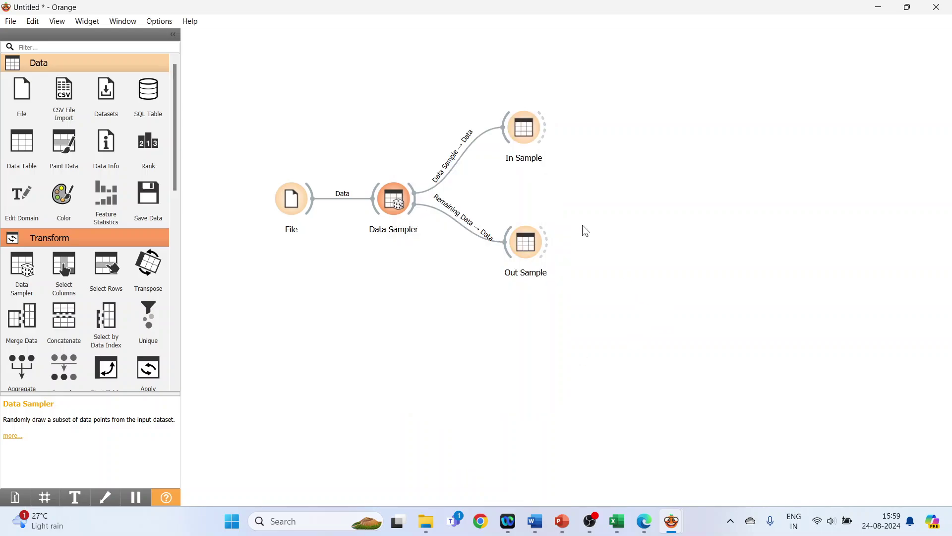
Step: Check In Sample (10 rows) and Out Sample (140 rows), then reopen Data Sampler
double_click(530, 133)
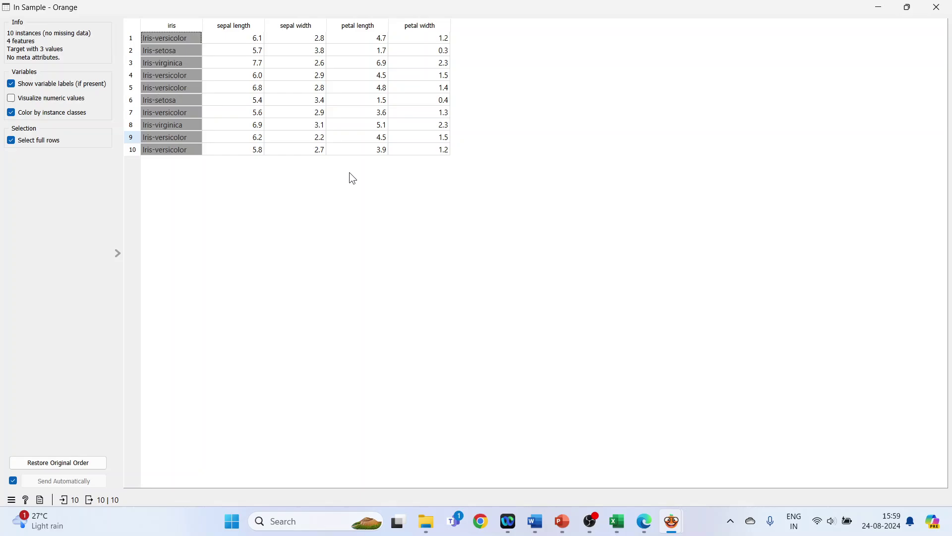
left_click(937, 7)
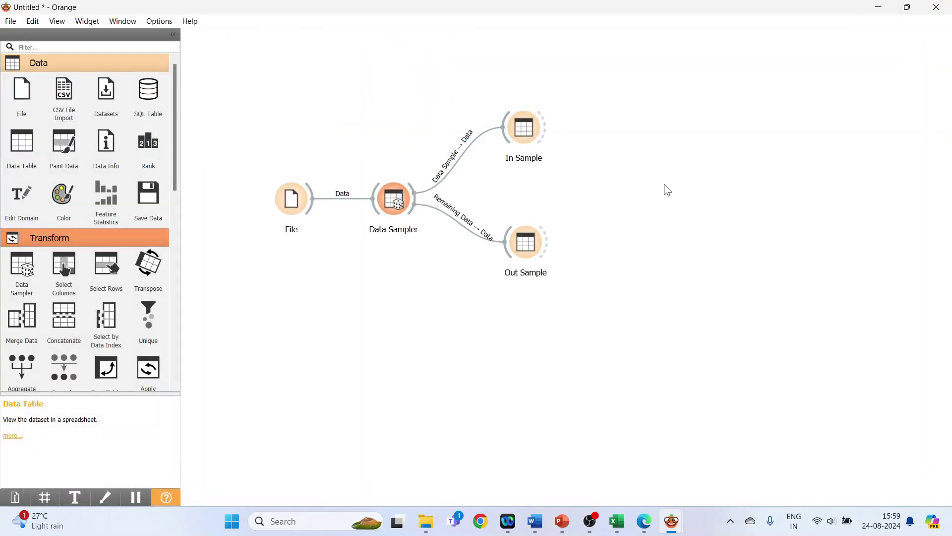
double_click(526, 248)
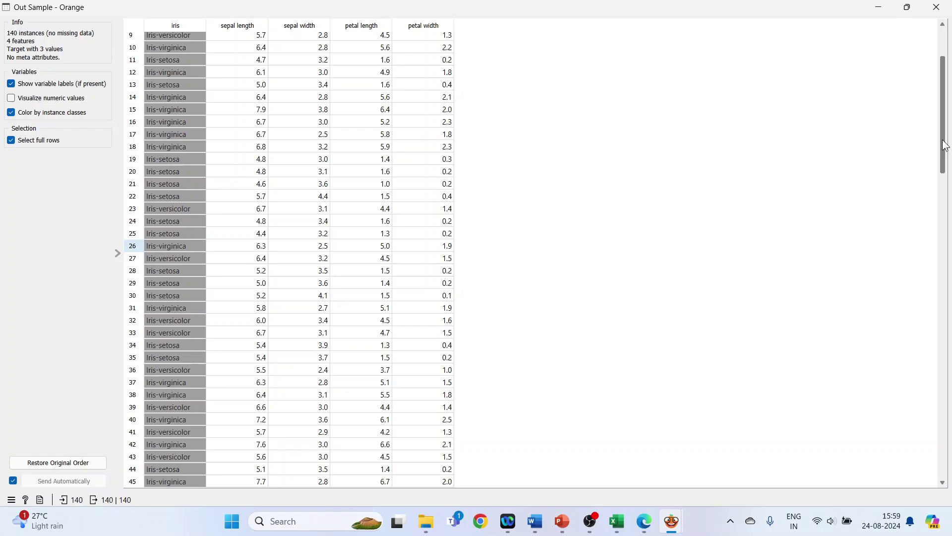
left_click_drag(945, 145, 944, 448)
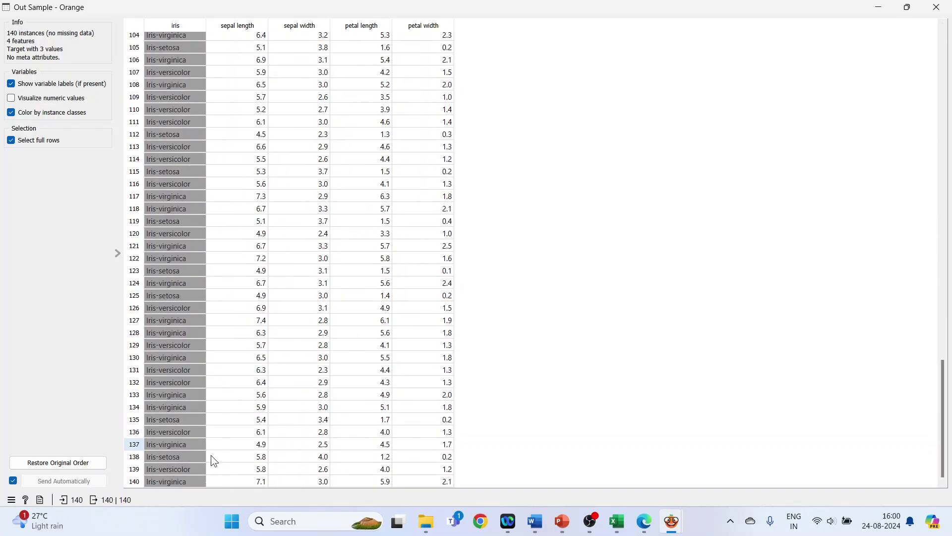
left_click(937, 7)
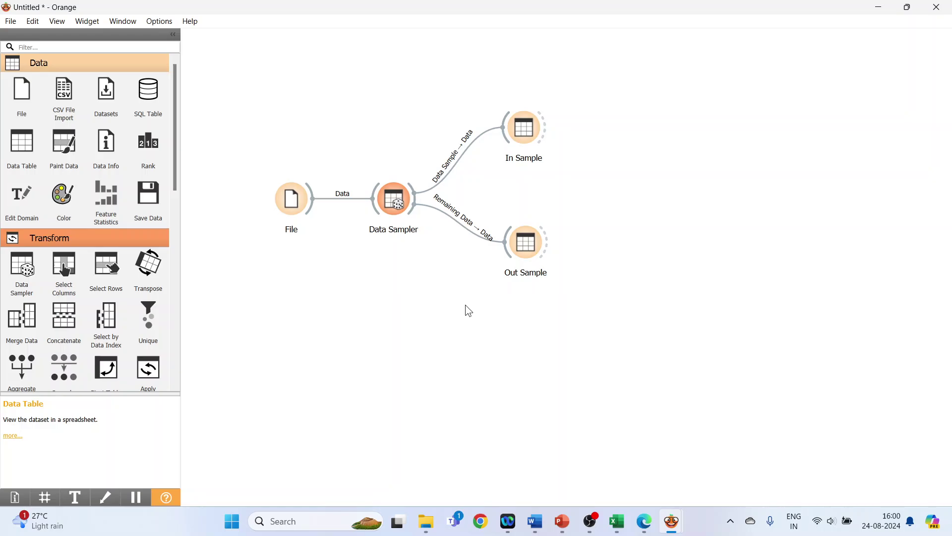
double_click(391, 204)
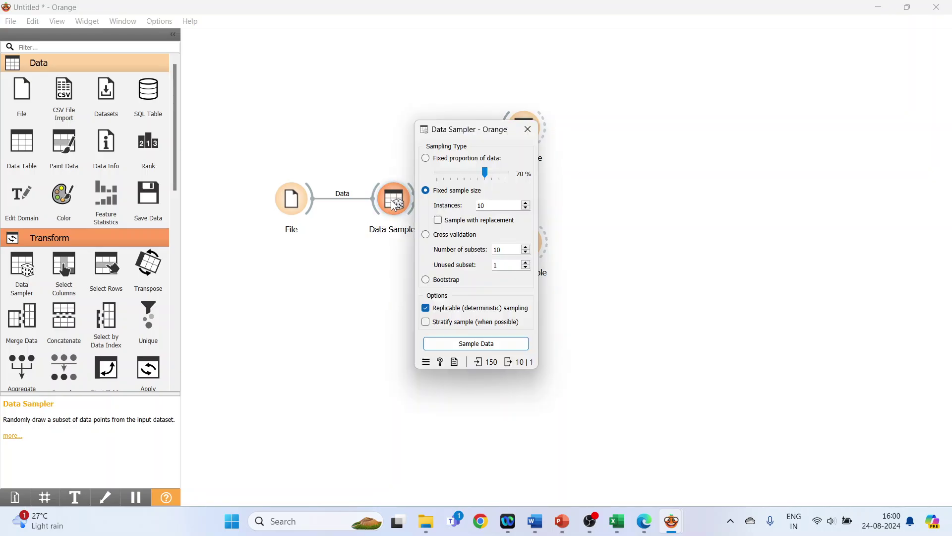
Step: Select cross validation with 10 subsets and resample, yielding 135 sampled instances
left_click(427, 235)
left_click(477, 343)
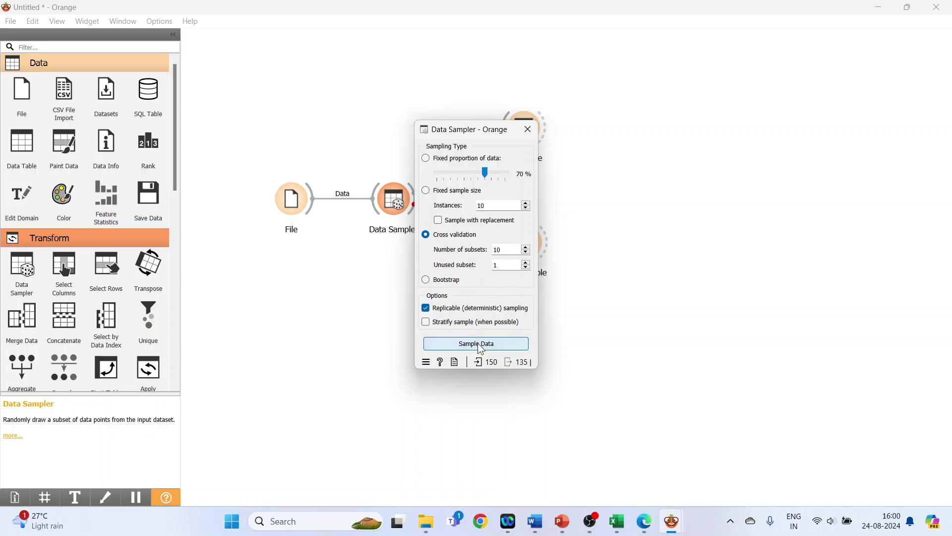
Step: Scroll through the 135-row In Sample table, then close it
left_click(535, 370)
double_click(526, 141)
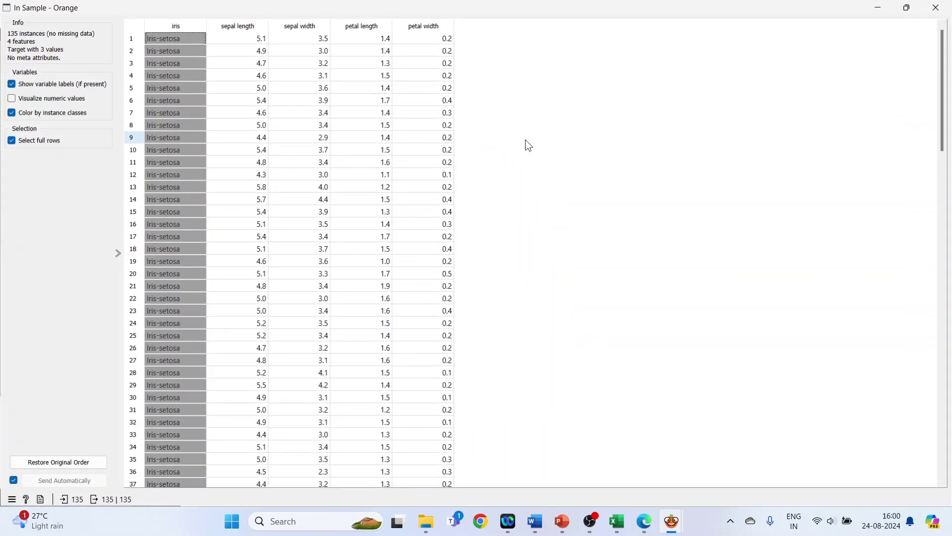
scroll(562, 289, "down", 15)
scroll(562, 289, "down", 17)
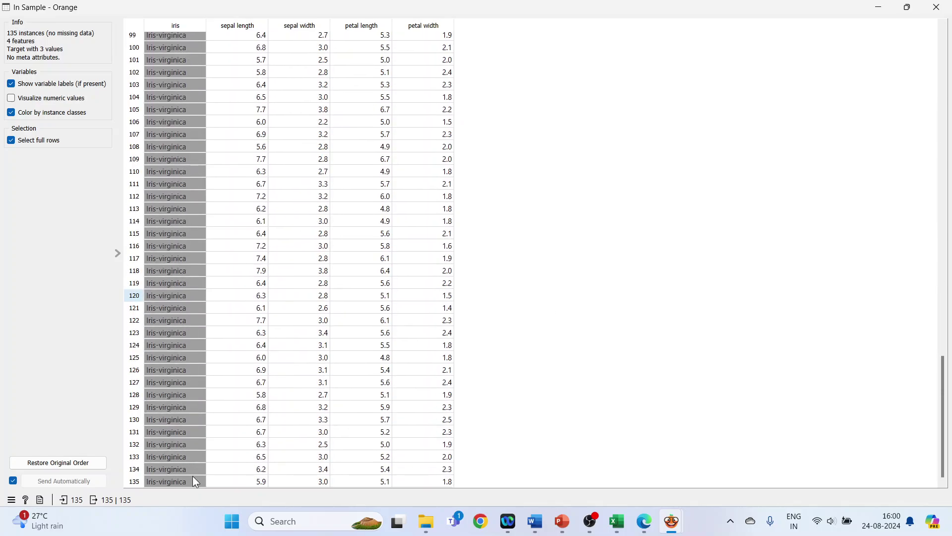
left_click(936, 7)
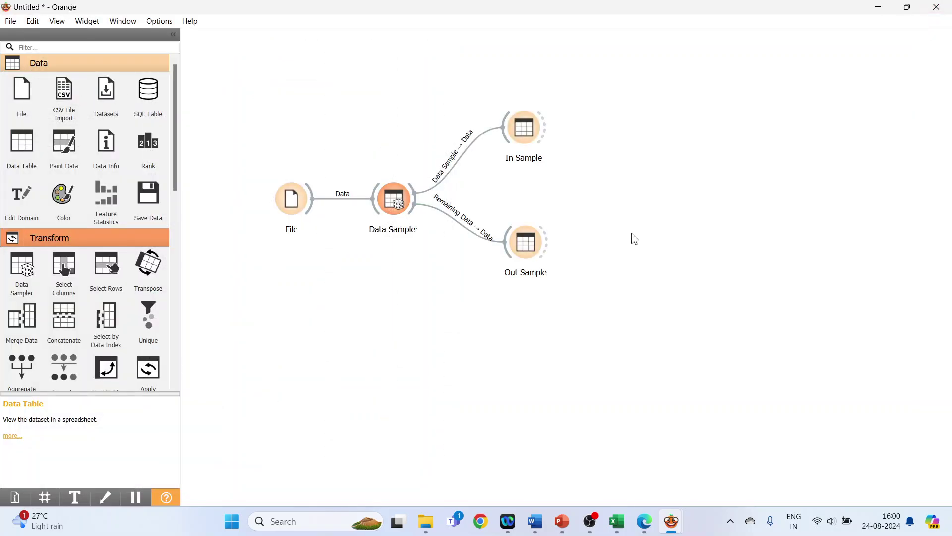
Step: Check the 15-row Out Sample table, then reopen the Data Sampler settings
double_click(518, 250)
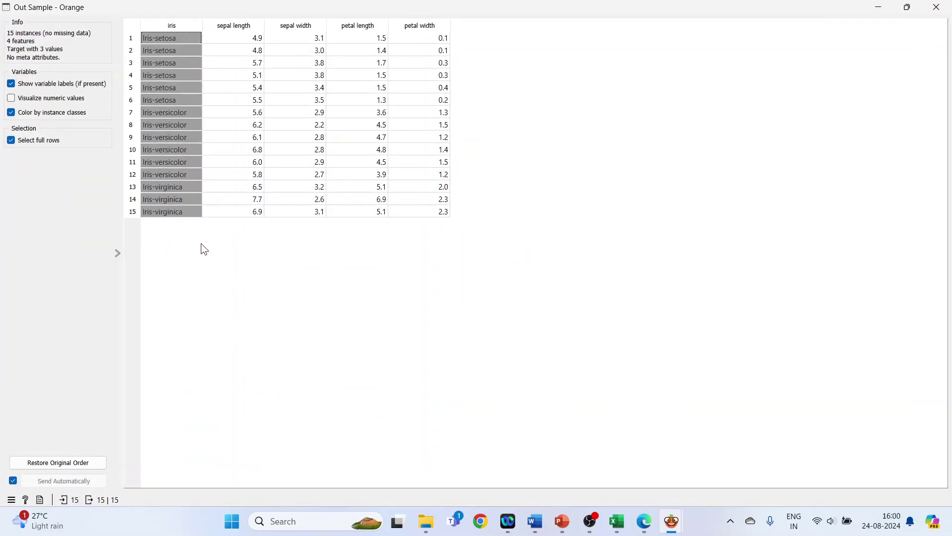
left_click(937, 7)
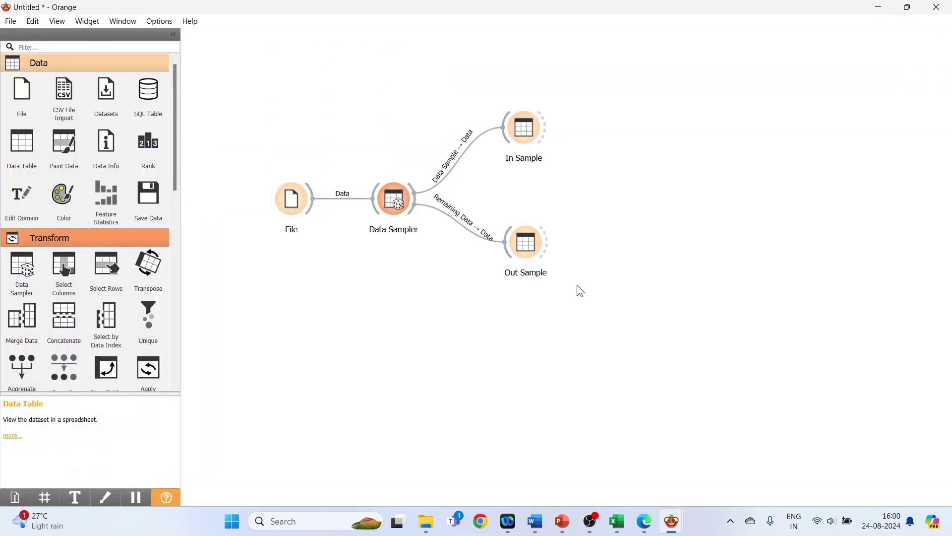
double_click(396, 201)
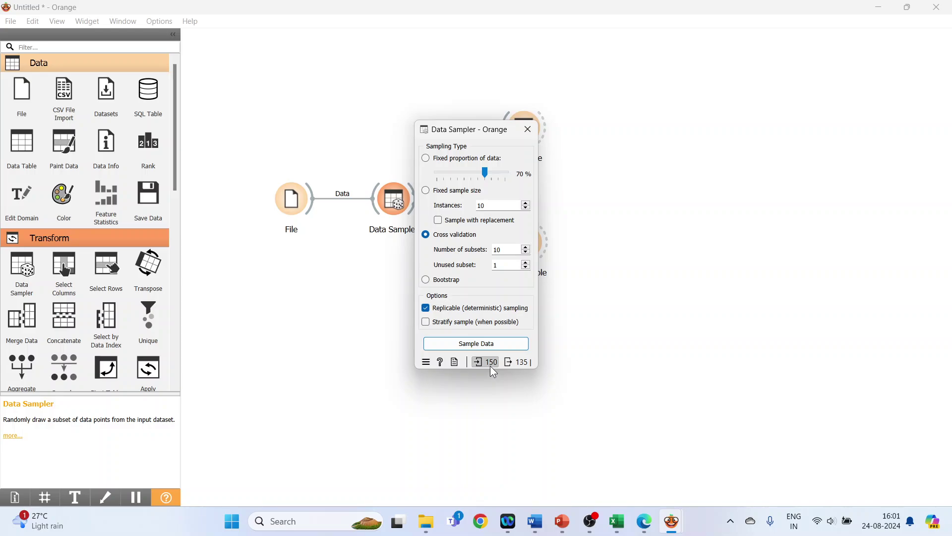
Step: Review the 135-row In Sample table again, then close it
mouse_move(491, 367)
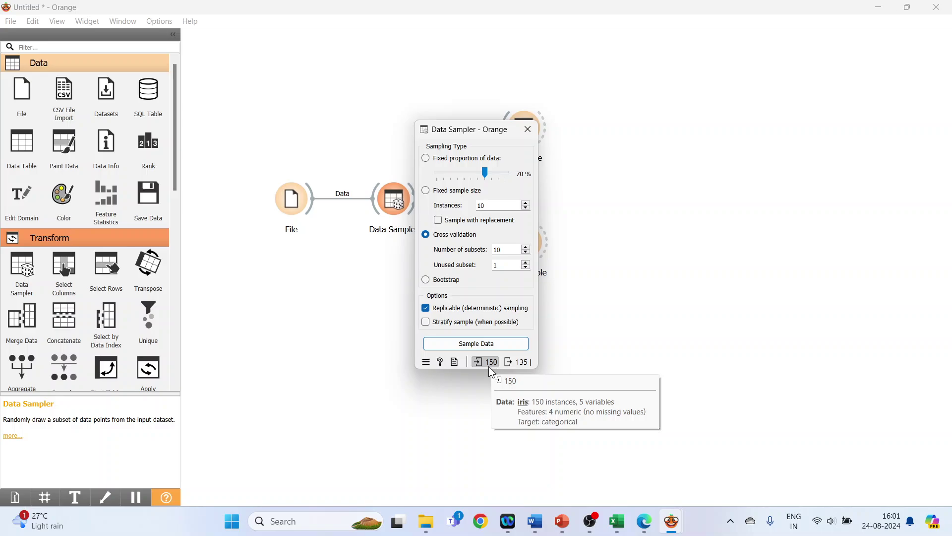
left_click(695, 260)
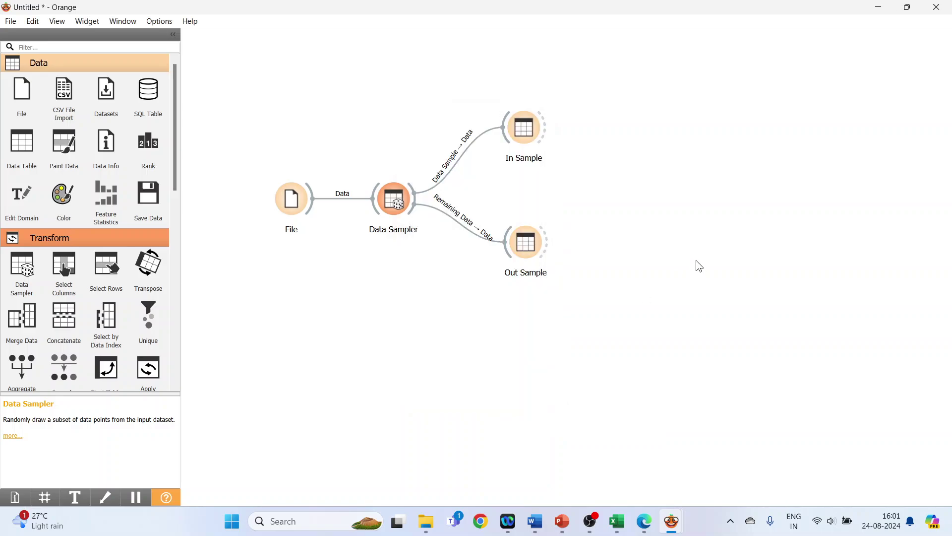
double_click(530, 138)
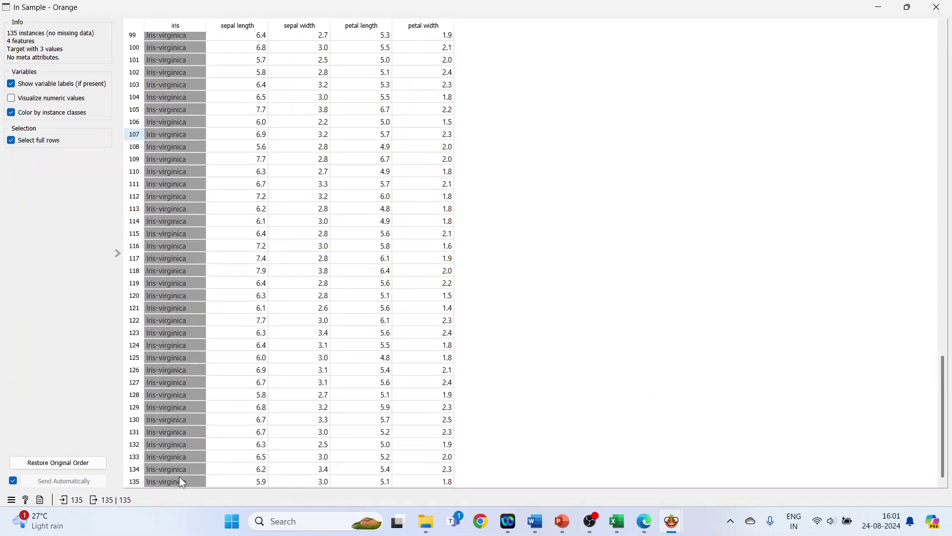
left_click(937, 10)
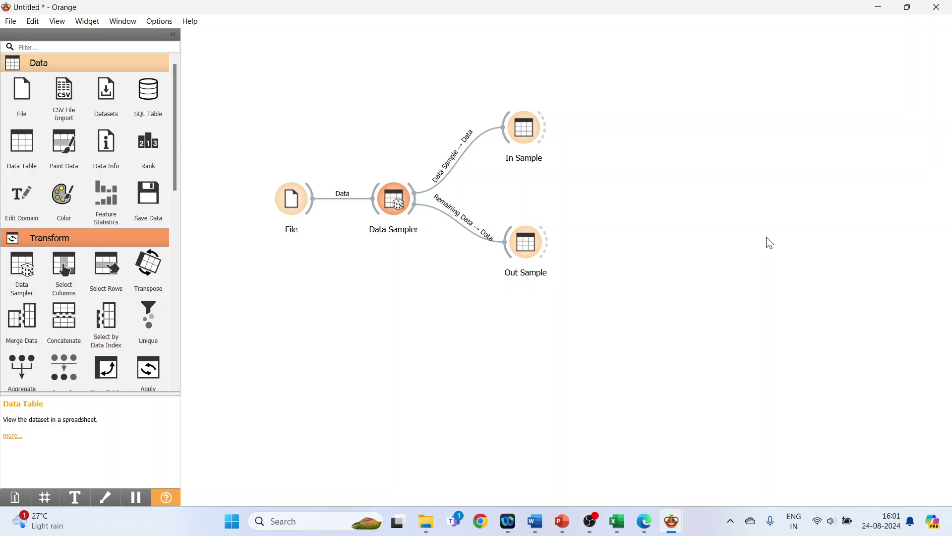
Step: Check the 15-row Out Sample table, then set the Data Sampler to Bootstrap sampling
double_click(533, 250)
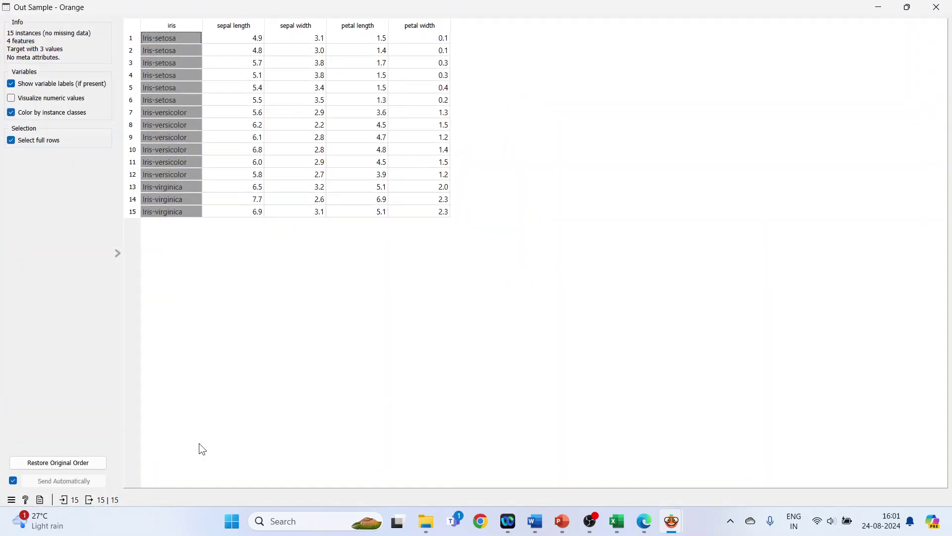
left_click(937, 7)
double_click(390, 204)
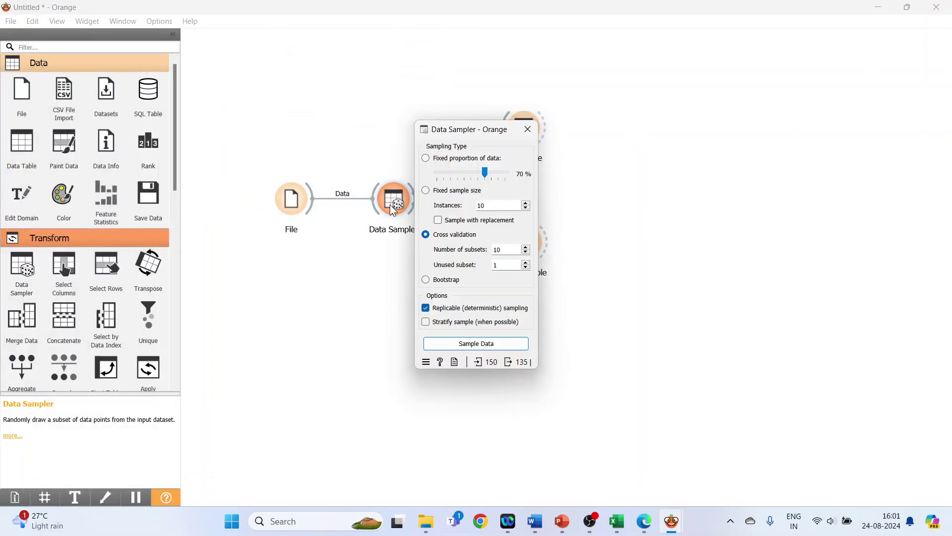
left_click(426, 281)
Step: Draw a new bootstrap sample, then show the closing Thank You slide in PowerPoint
left_click(466, 344)
key("alt+Tab")
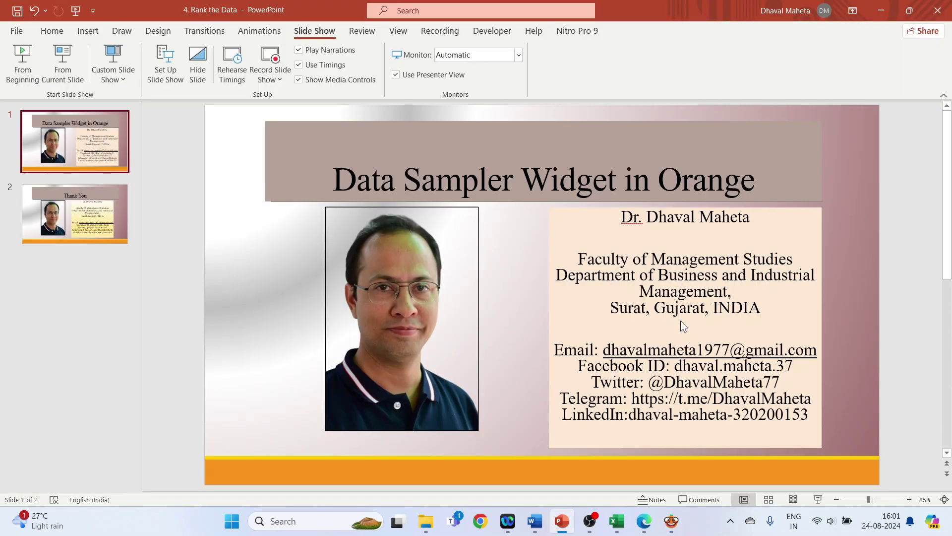
left_click(120, 224)
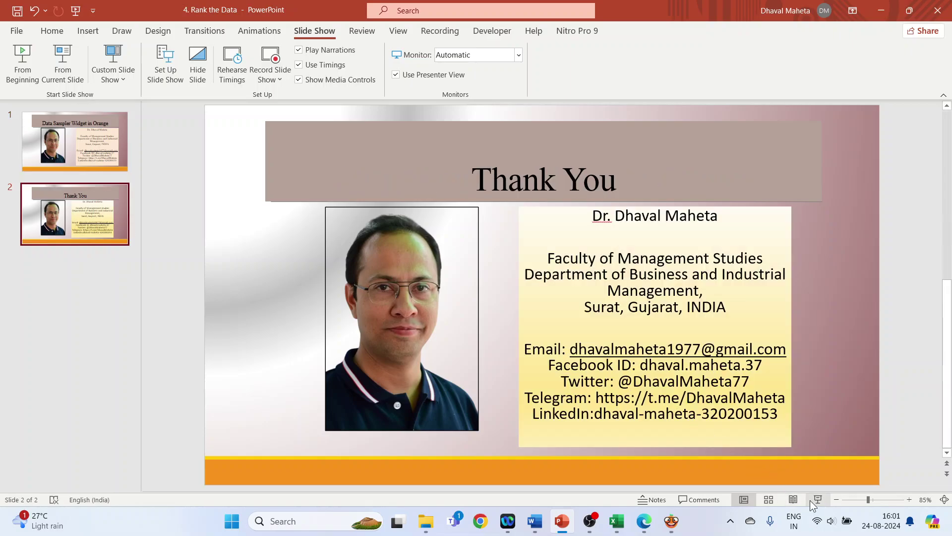